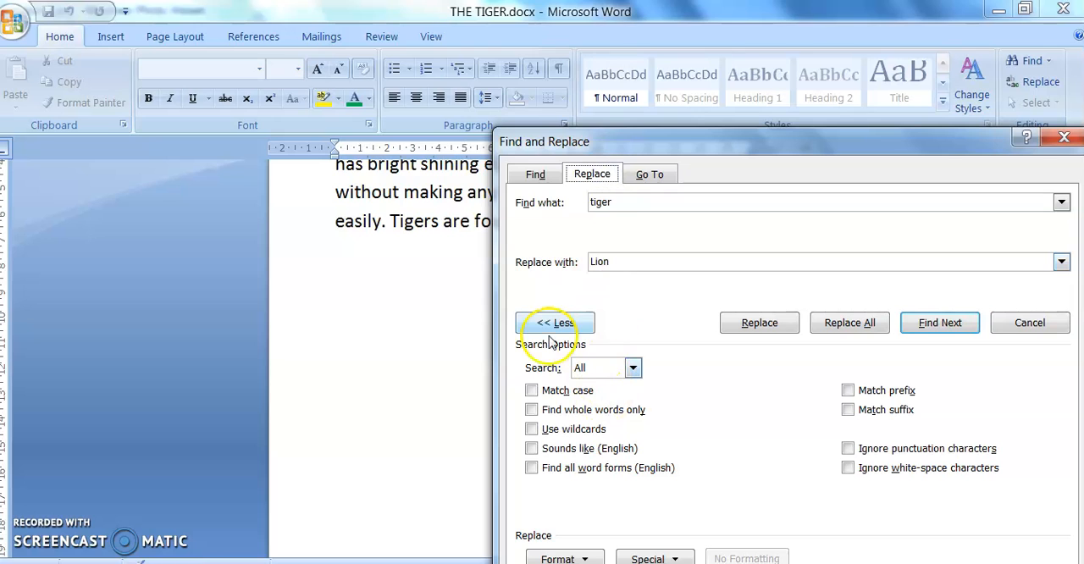
Step: Collapse the extra search options, close Find and Replace, and place the cursor at the start of the title THE TIGER
left_click_drag(612, 141, 481, 30)
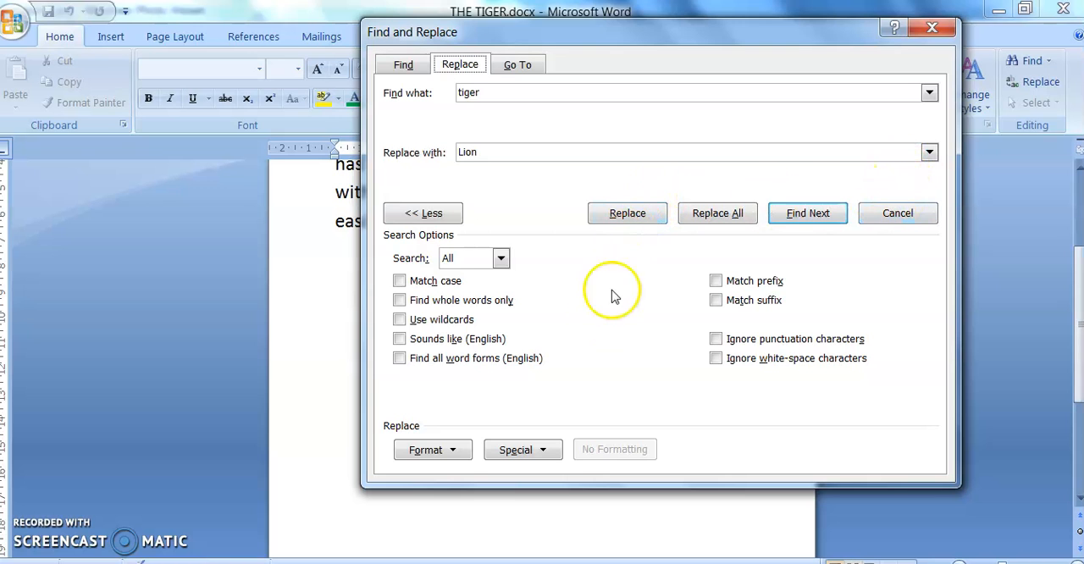
left_click(421, 214)
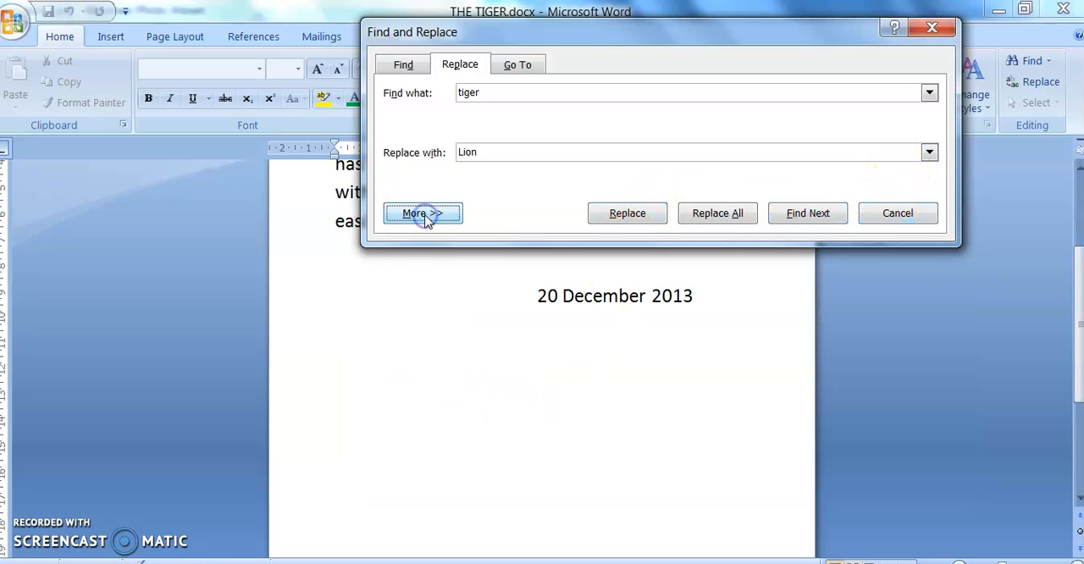
left_click_drag(472, 36, 477, 273)
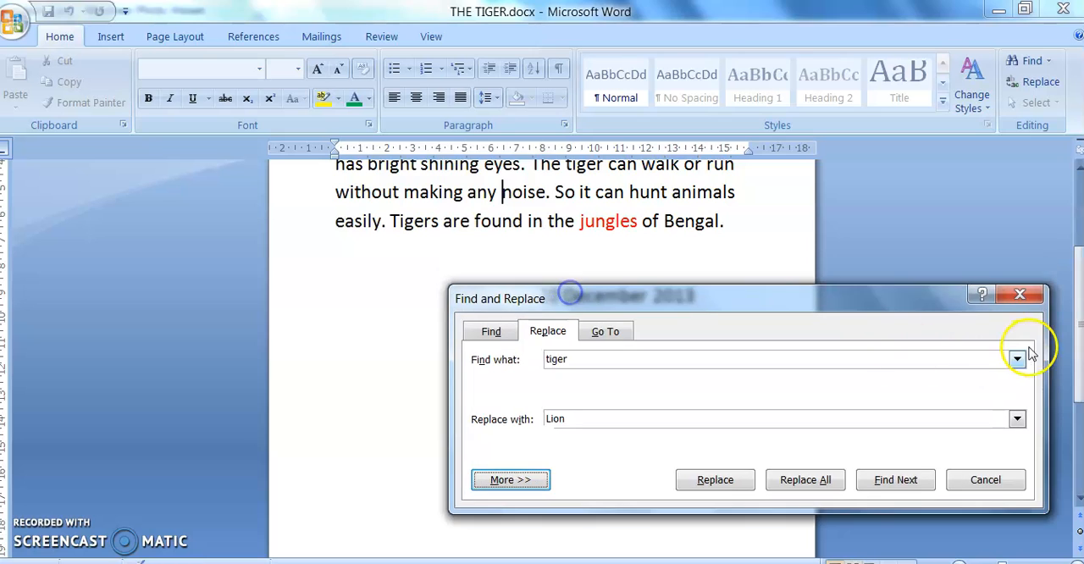
left_click(1010, 272)
left_click(730, 231)
scroll(702, 242, "up", 3)
left_click(502, 199)
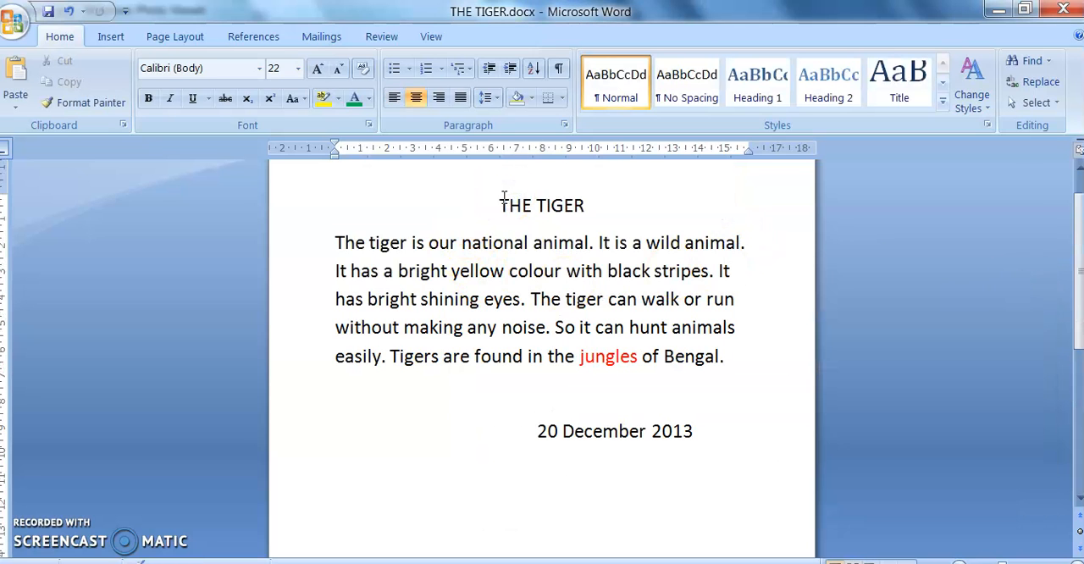
Step: Reopen Replace, clear the old entries, and enter "tiger" as the search text and "Lion" as the replacement
left_click(1036, 81)
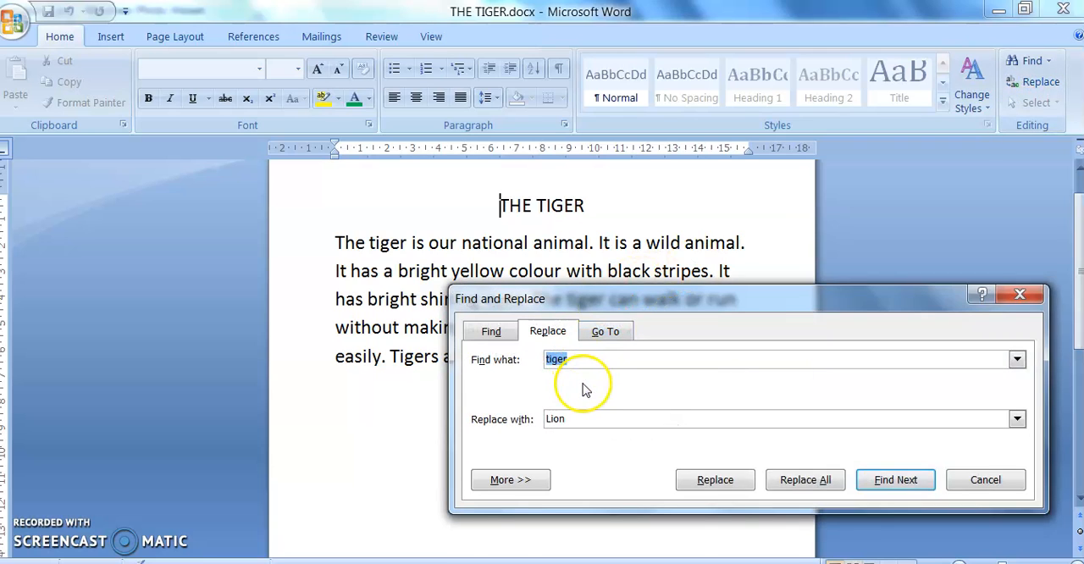
key("BackSpace")
left_click(560, 421)
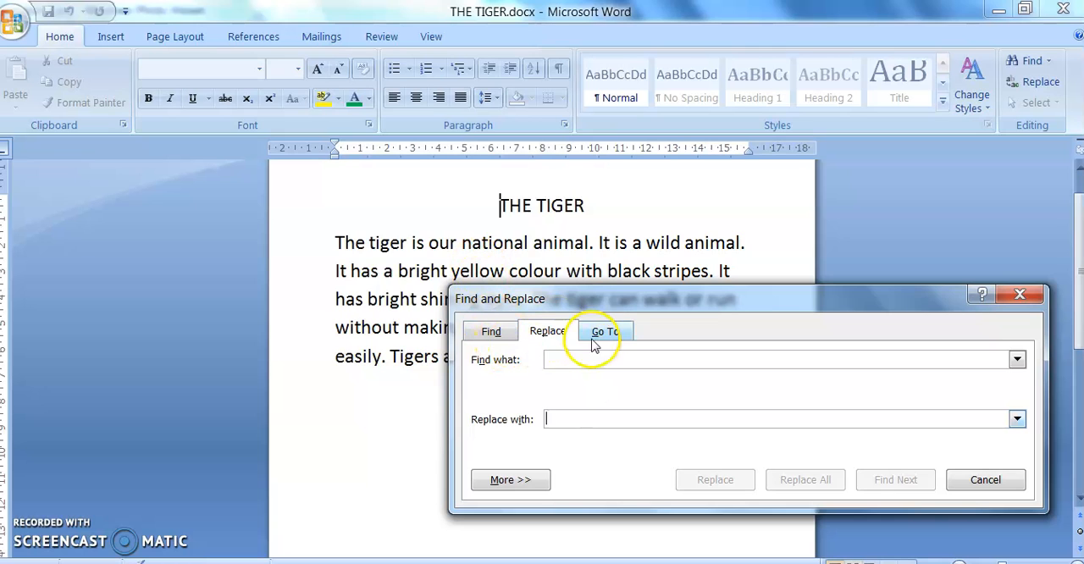
left_click_drag(575, 306, 651, 151)
left_click(639, 205)
type("tiger")
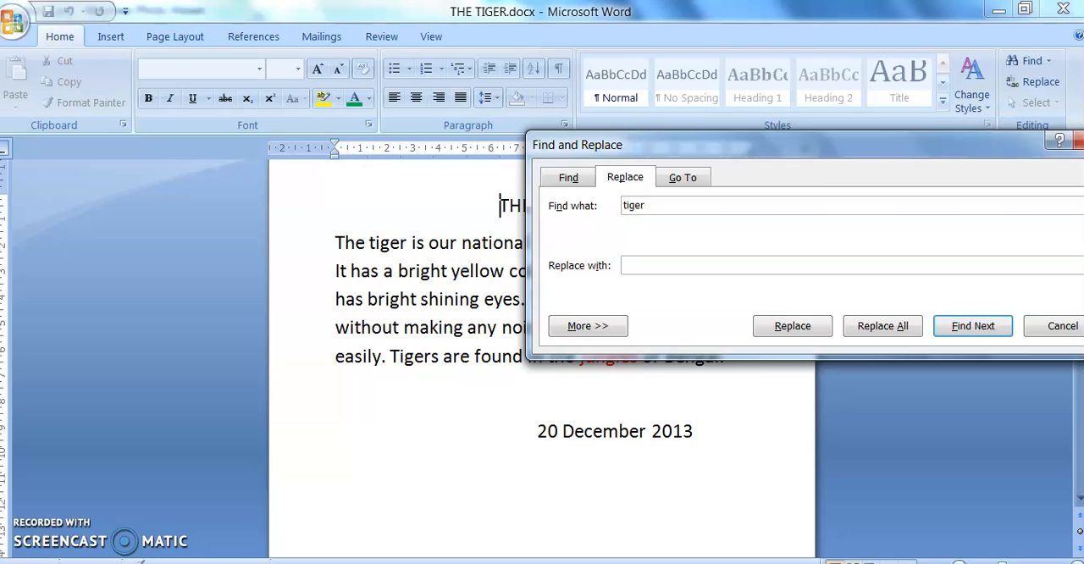
left_click_drag(718, 142, 777, 107)
left_click(718, 218)
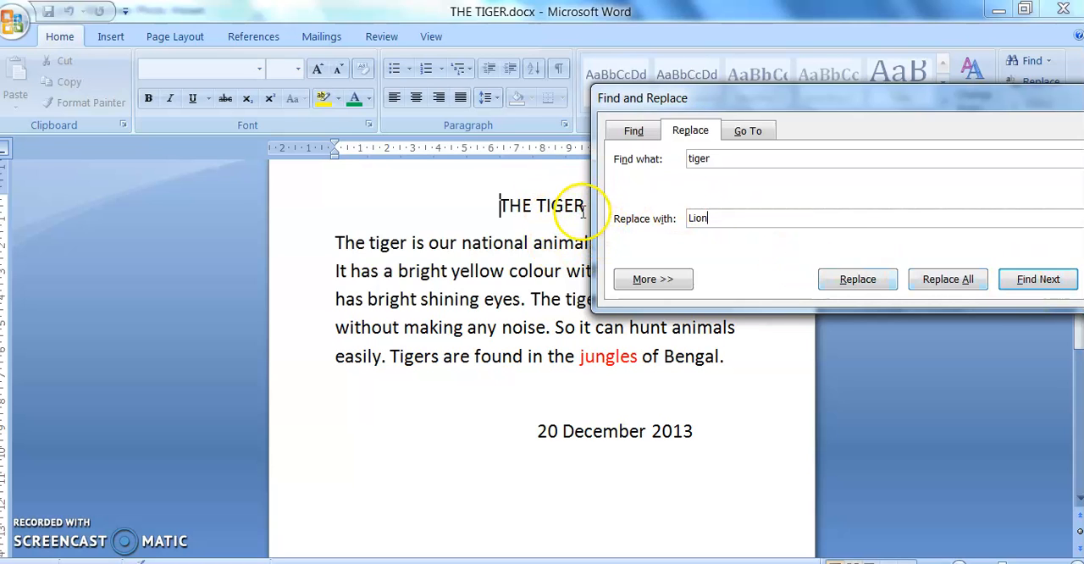
Step: Replace "tiger" with "Lion" one match at a time, skipping only the occurrence in the first sentence
left_click(1038, 279)
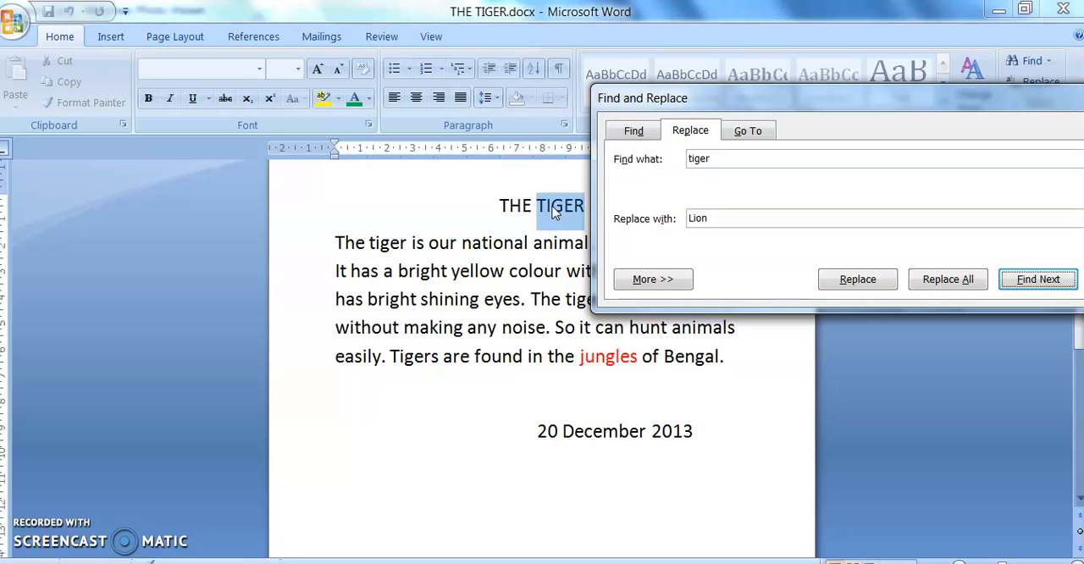
left_click(864, 278)
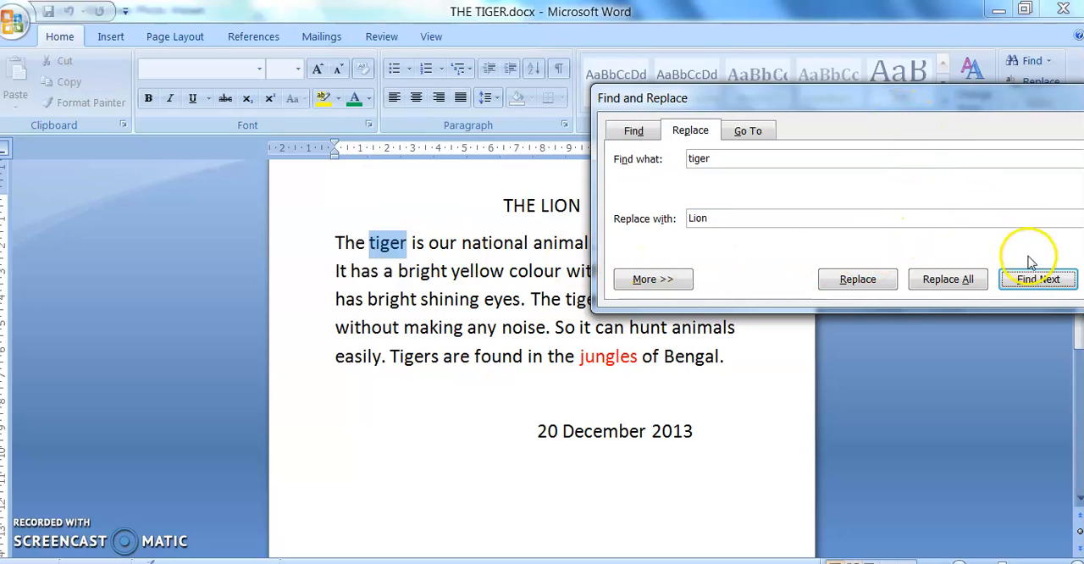
left_click(1040, 280)
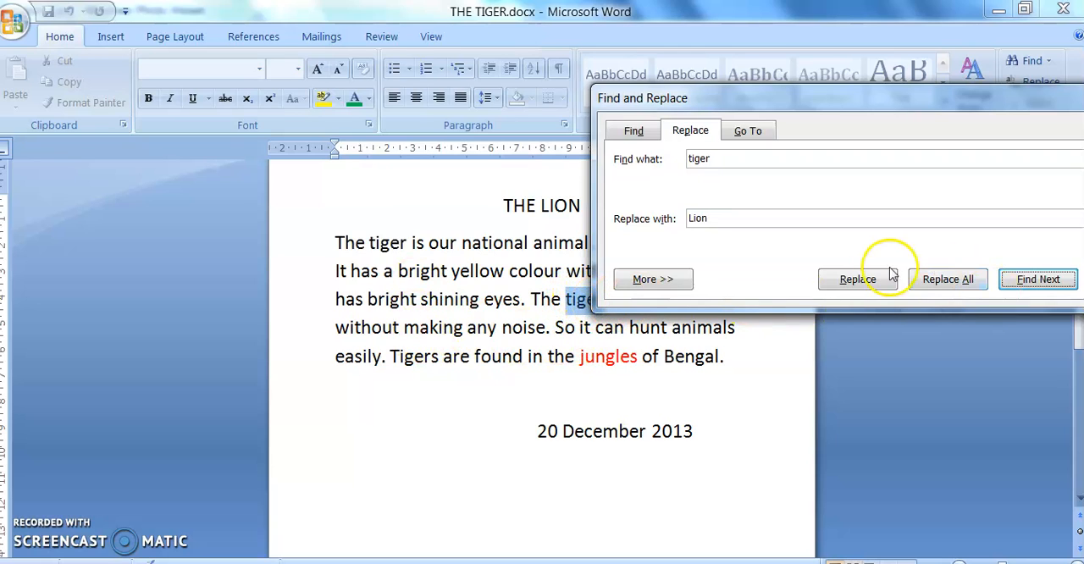
left_click(857, 282)
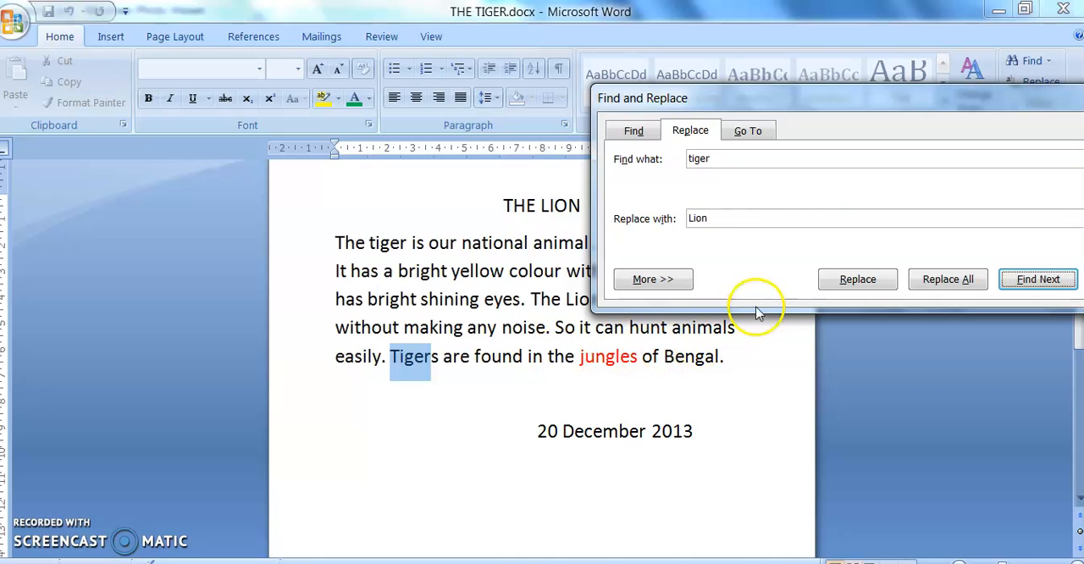
left_click(858, 280)
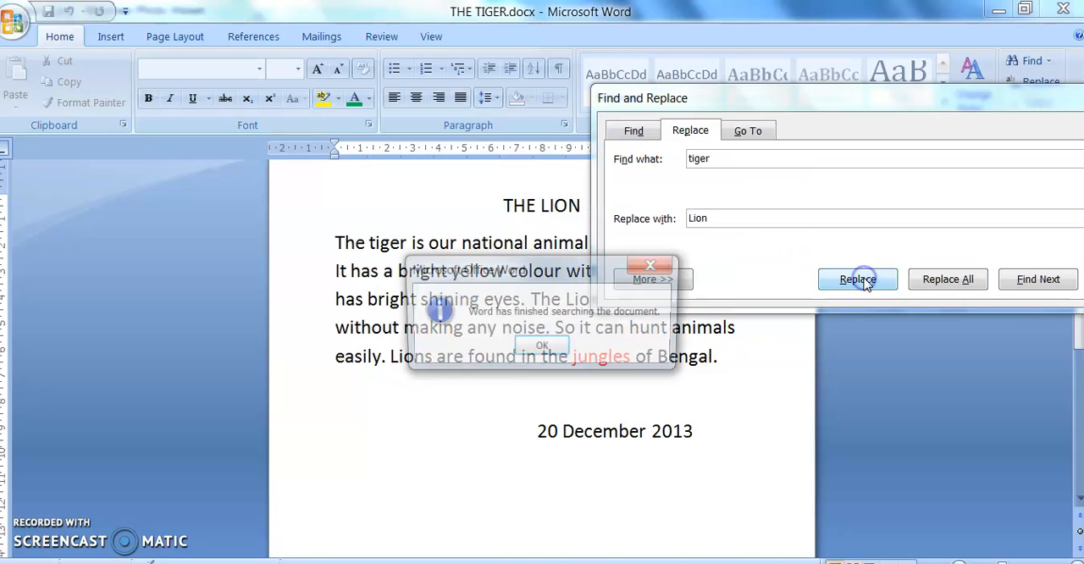
left_click(497, 323)
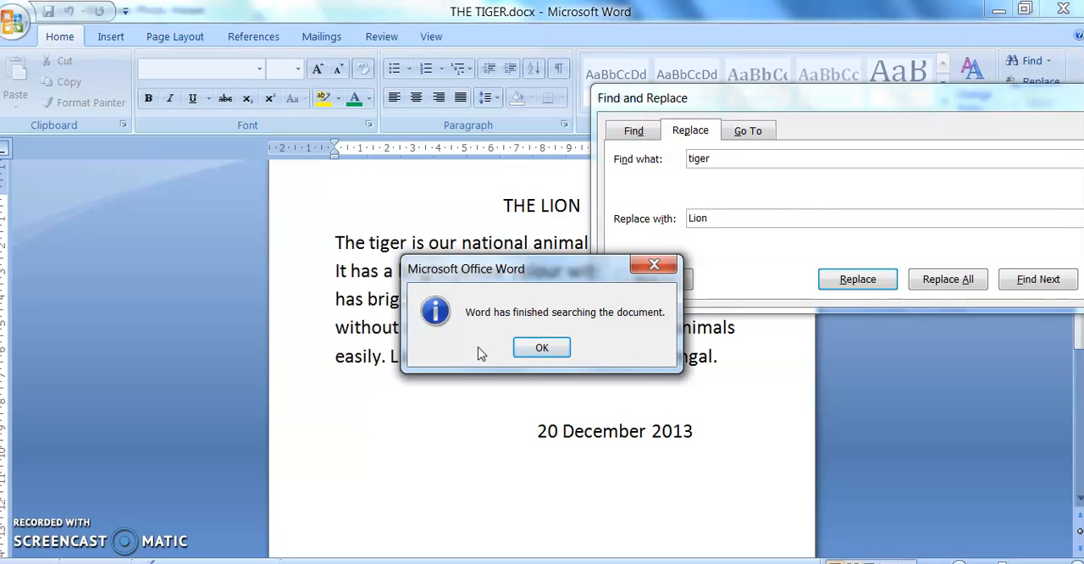
left_click(534, 351)
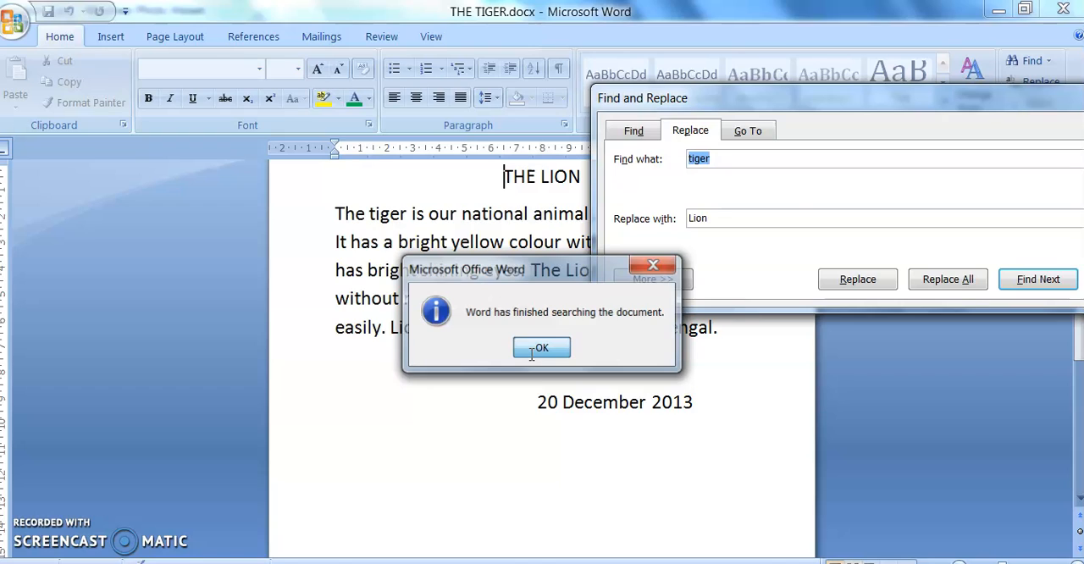
left_click(532, 351)
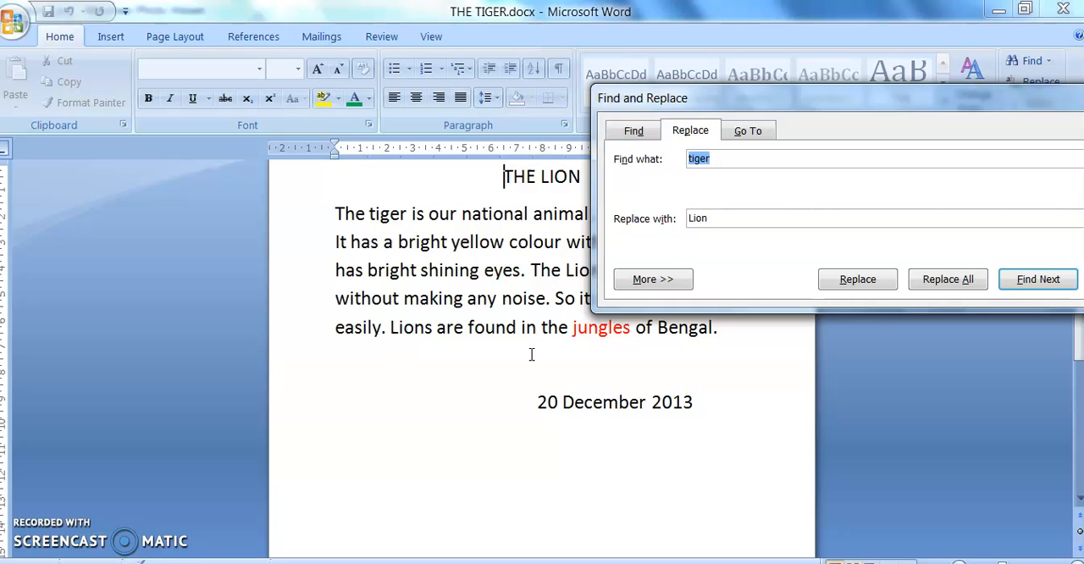
Step: Close Find and Replace and undo the three Lion replacements plus the earlier spacing edit after "noise"
key("Escape")
key("ctrl+z")
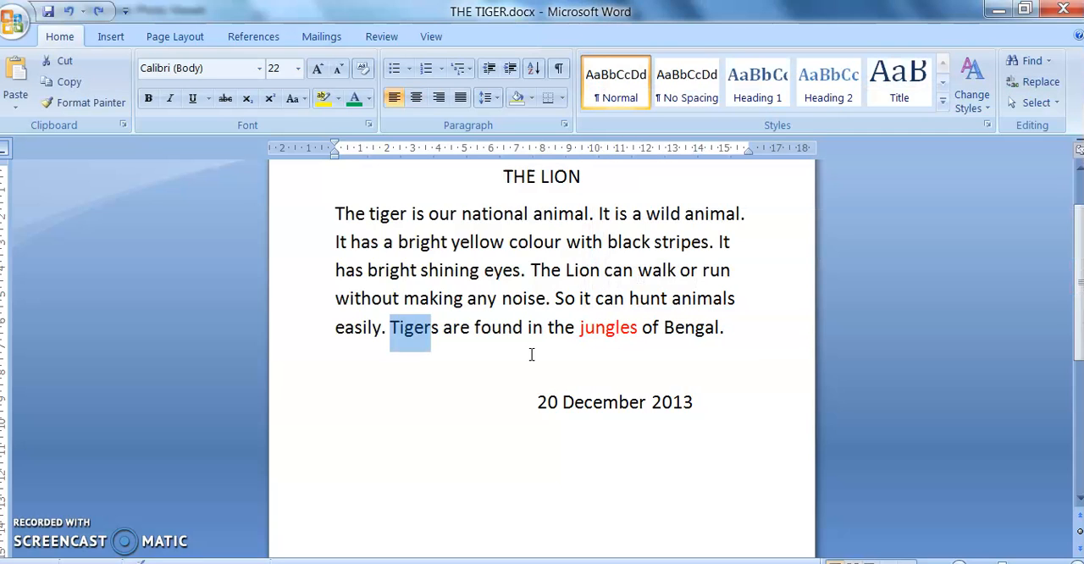
key("ctrl+z")
key("ctrl+z")
key("ctrl+z")
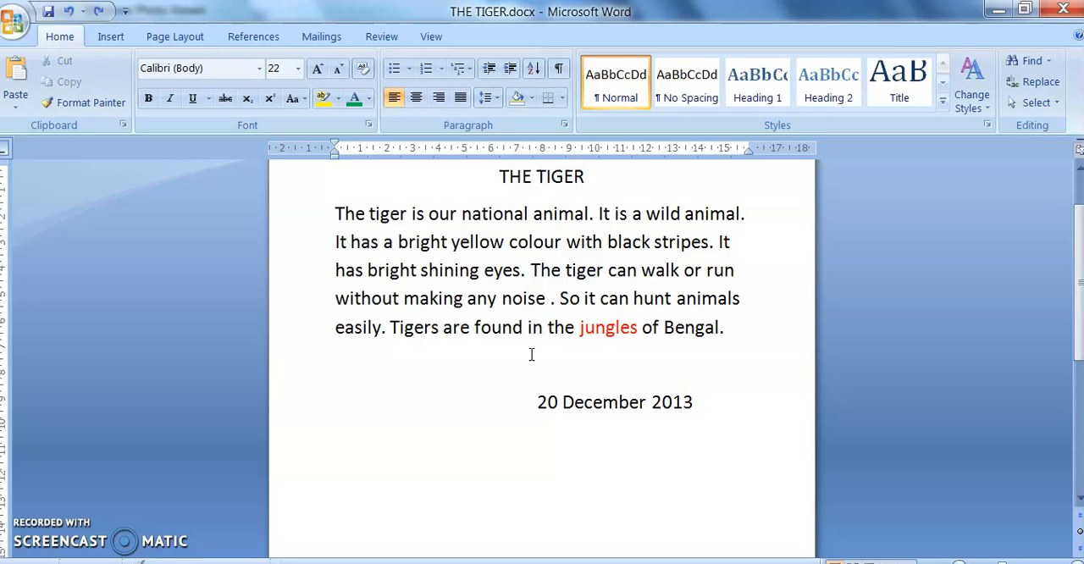
Step: Open Replace again from within the paragraph and re-enter "tiger" to find and "Lion" to replace it
left_click(560, 300)
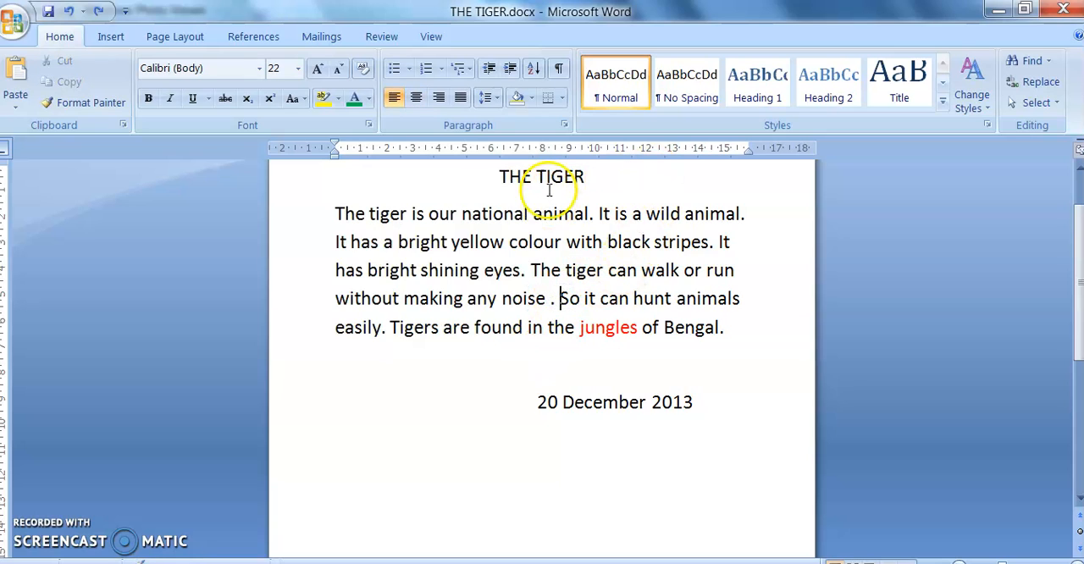
left_click(391, 213)
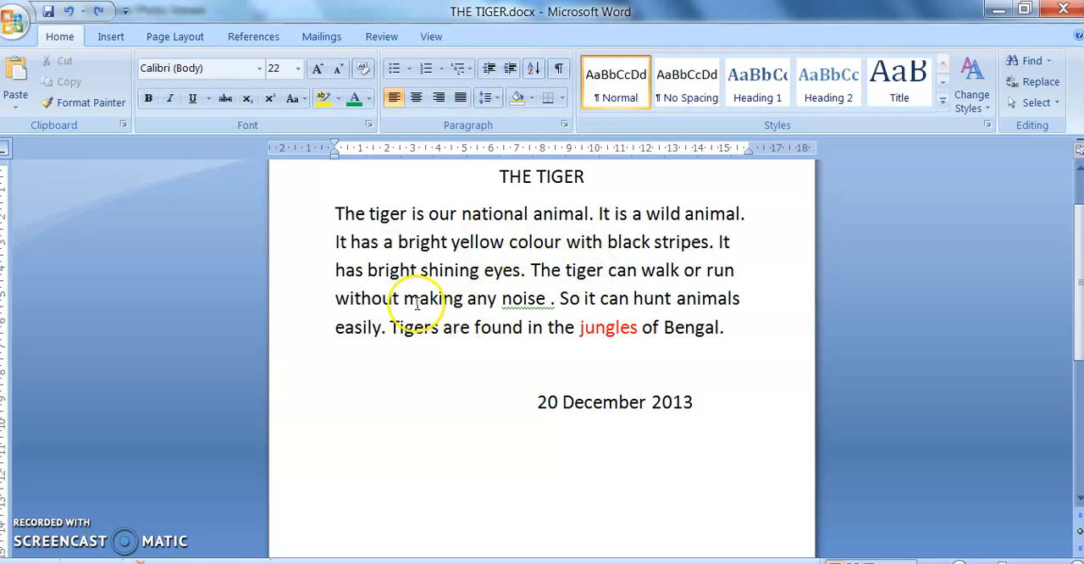
left_click(1034, 81)
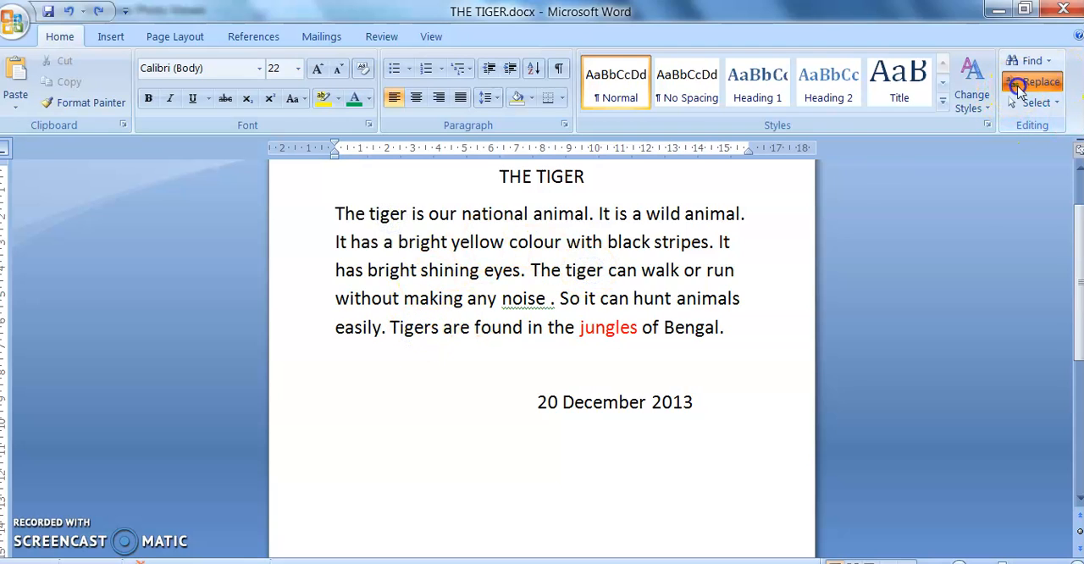
key("BackSpace")
type("tiger")
left_click(622, 213)
key("BackSpace")
key("BackSpace")
key("BackSpace")
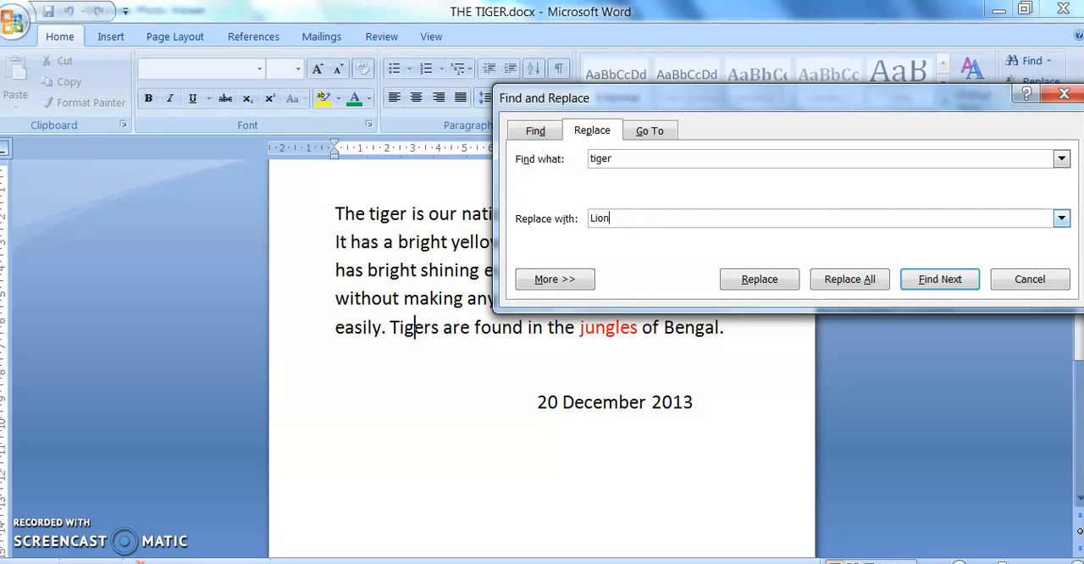
Step: Replace all occurrences of "tiger" with "Lion" in the whole document at once and close Find and Replace
left_click_drag(762, 92, 976, 254)
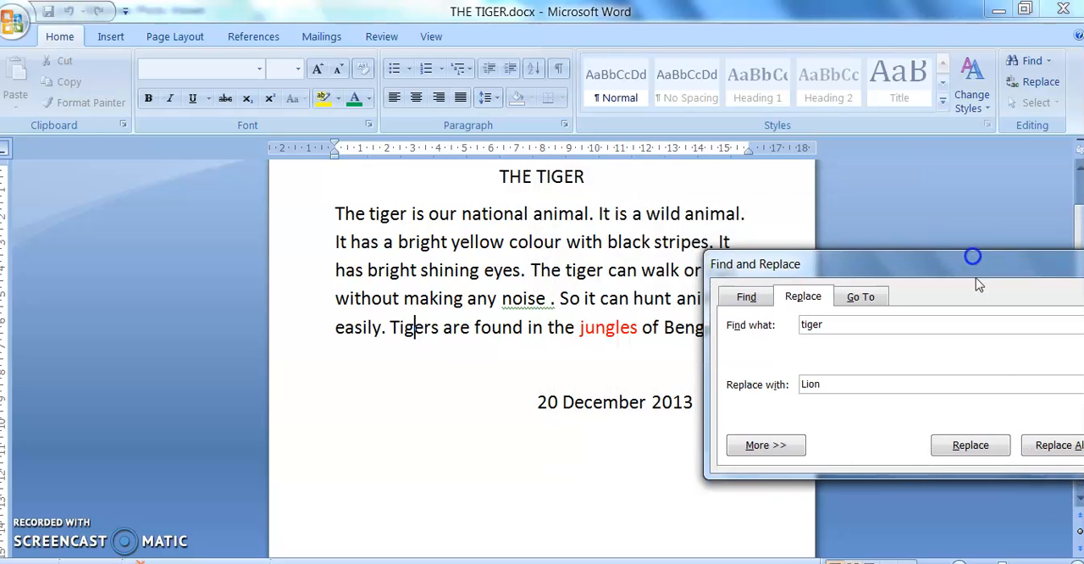
left_click(1070, 450)
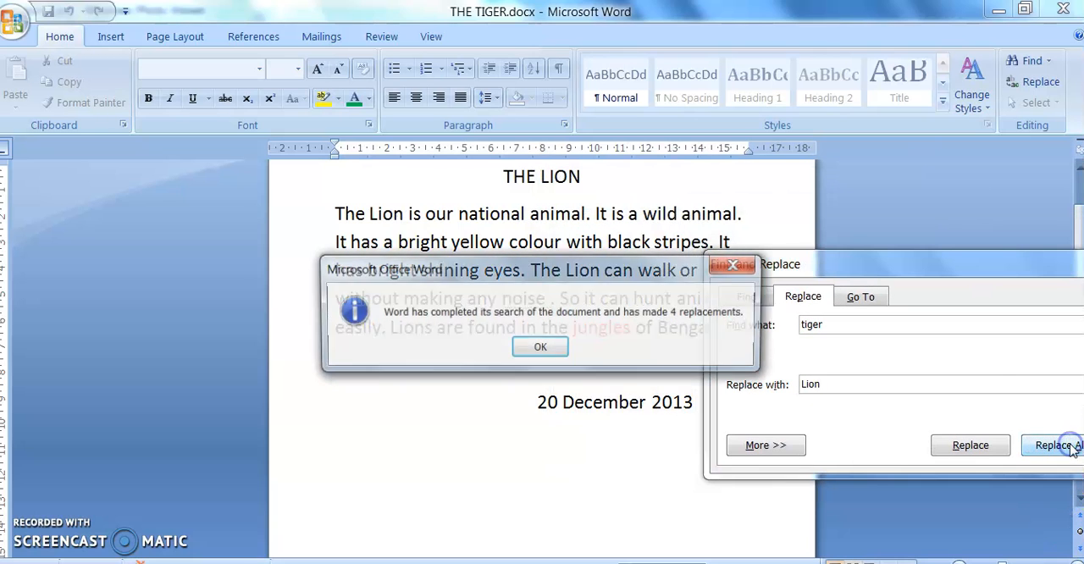
left_click(525, 347)
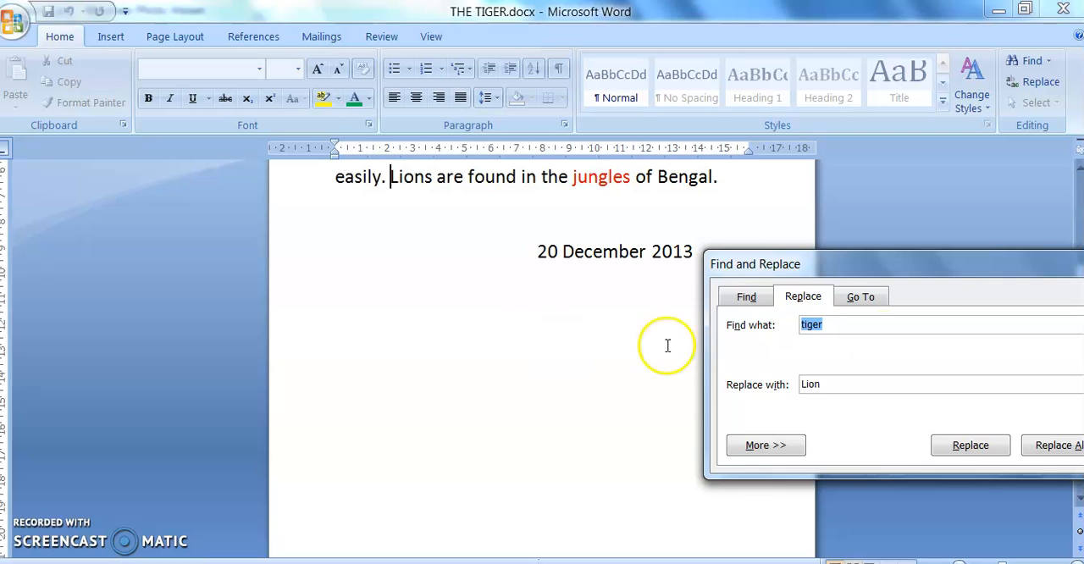
left_click_drag(995, 275, 573, 278)
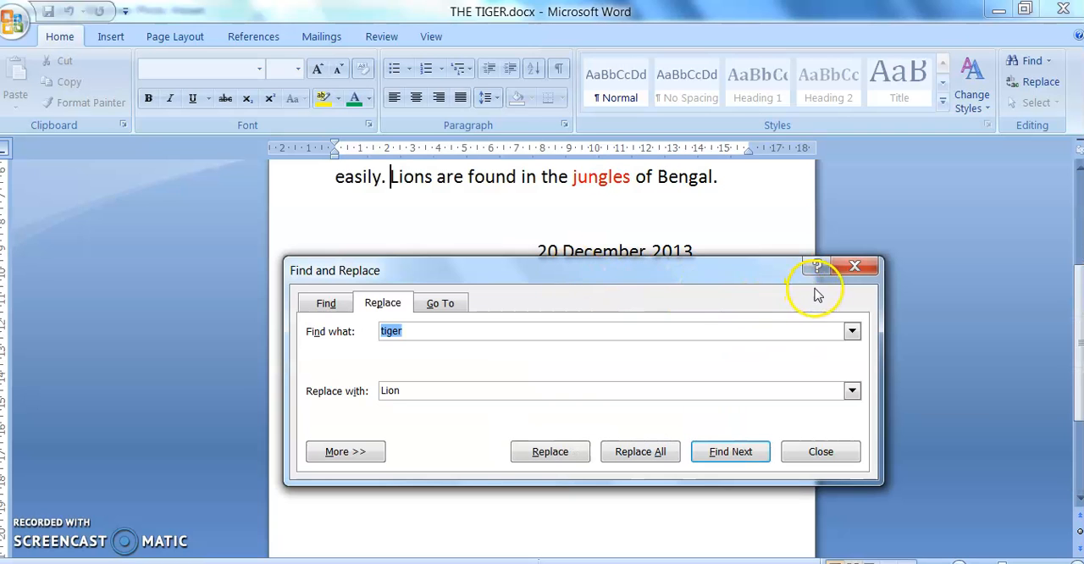
left_click(852, 268)
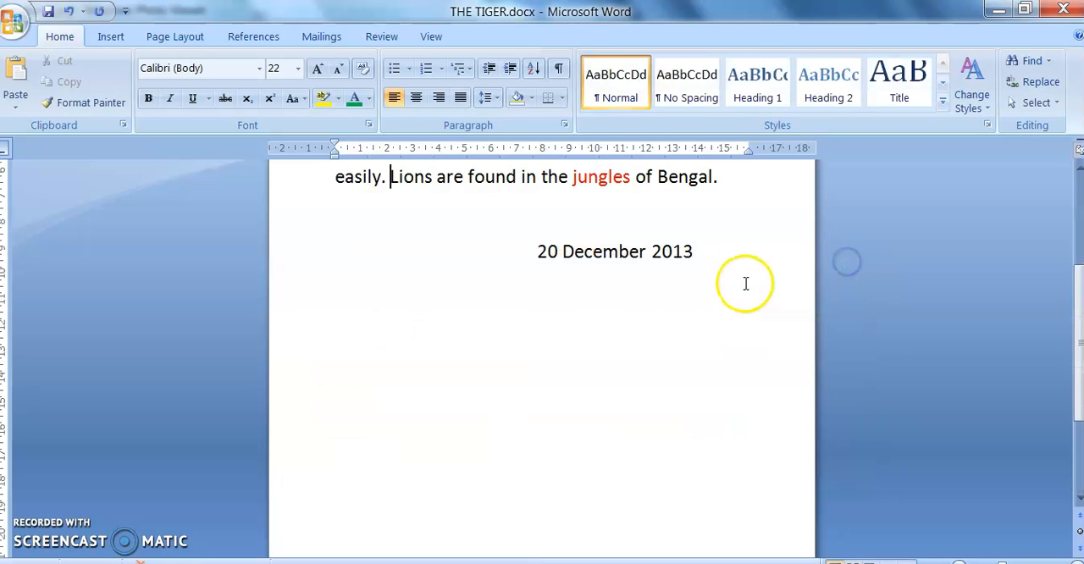
Step: Check the replaced word in the title and in each affected sentence by highlighting the occurrences one after another
scroll(743, 285, "up", 2)
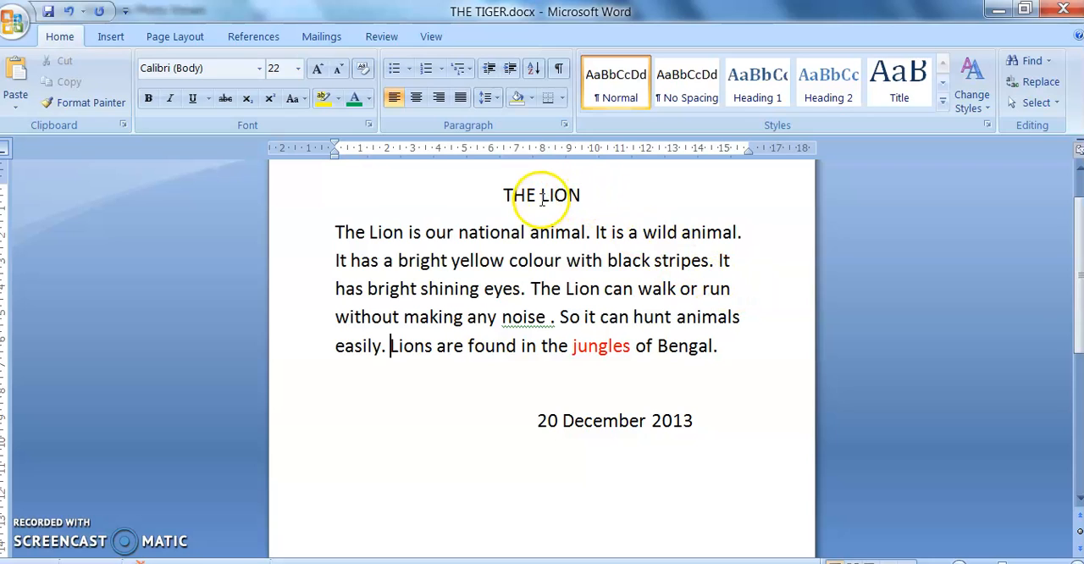
left_click_drag(541, 195, 593, 196)
left_click_drag(370, 232, 410, 232)
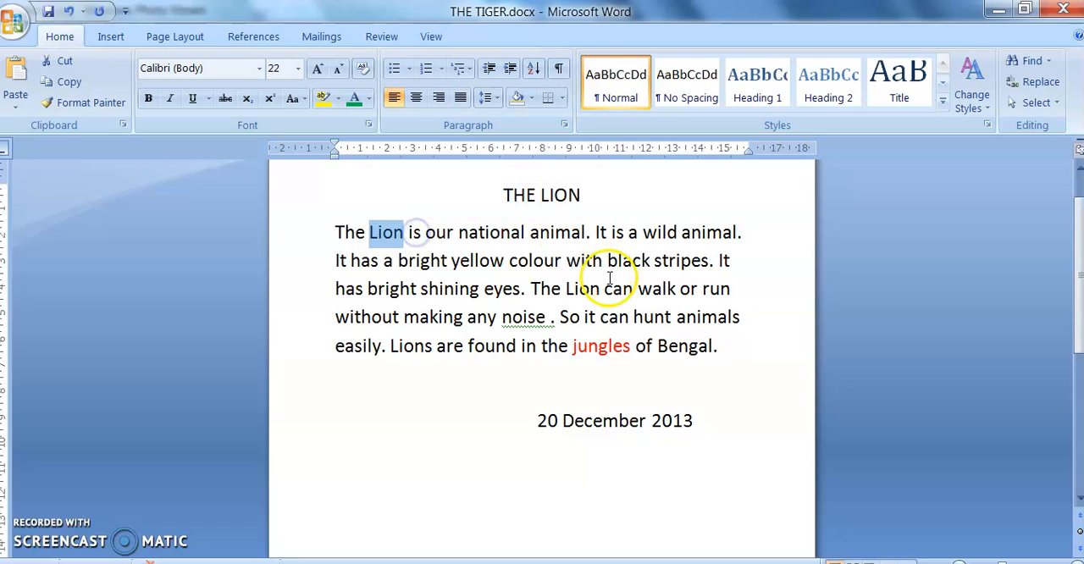
left_click_drag(565, 289, 594, 291)
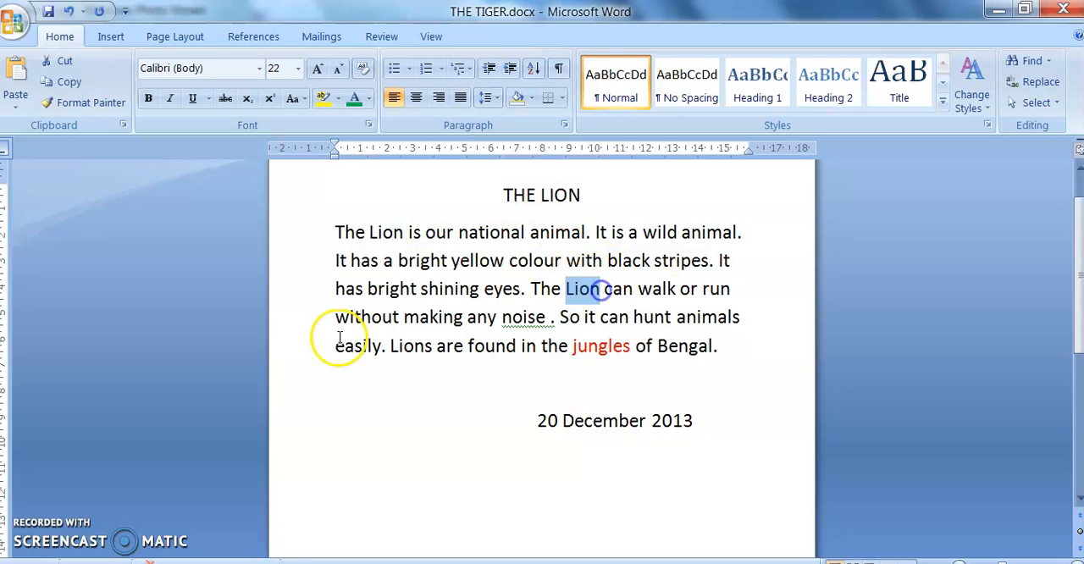
left_click(386, 346)
left_click_drag(386, 346, 436, 362)
left_click(431, 358)
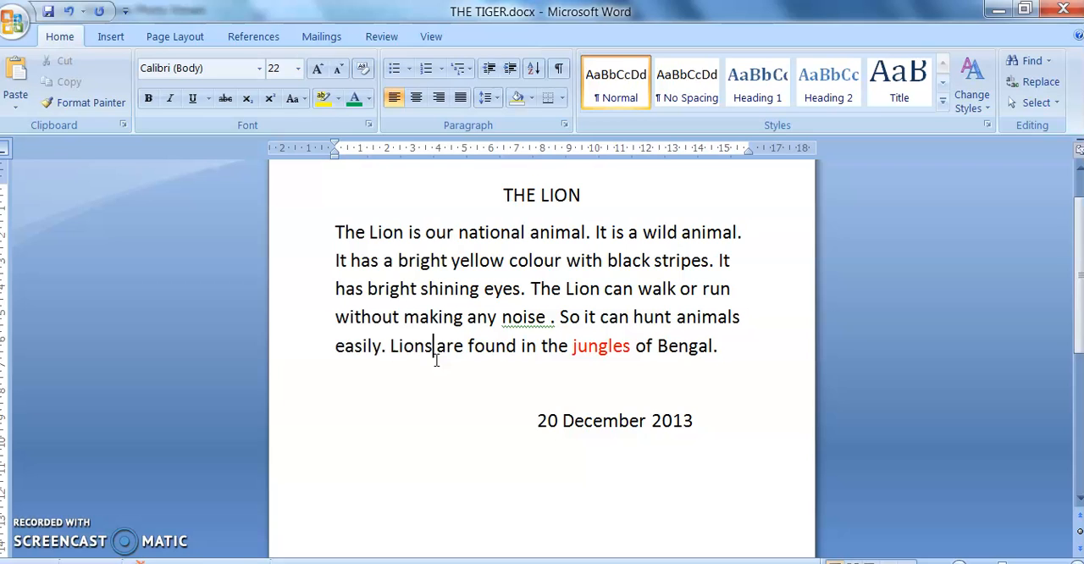
Step: Reopen Replace with both entries cleared, look through the Find, Replace and Go To options, and close the dialog
left_click(1061, 79)
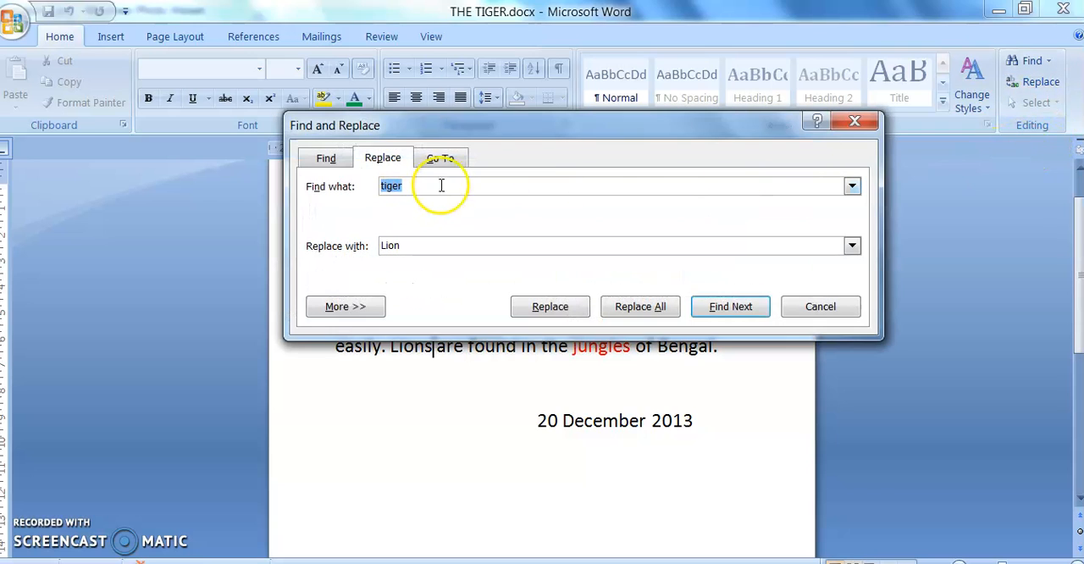
key("BackSpace")
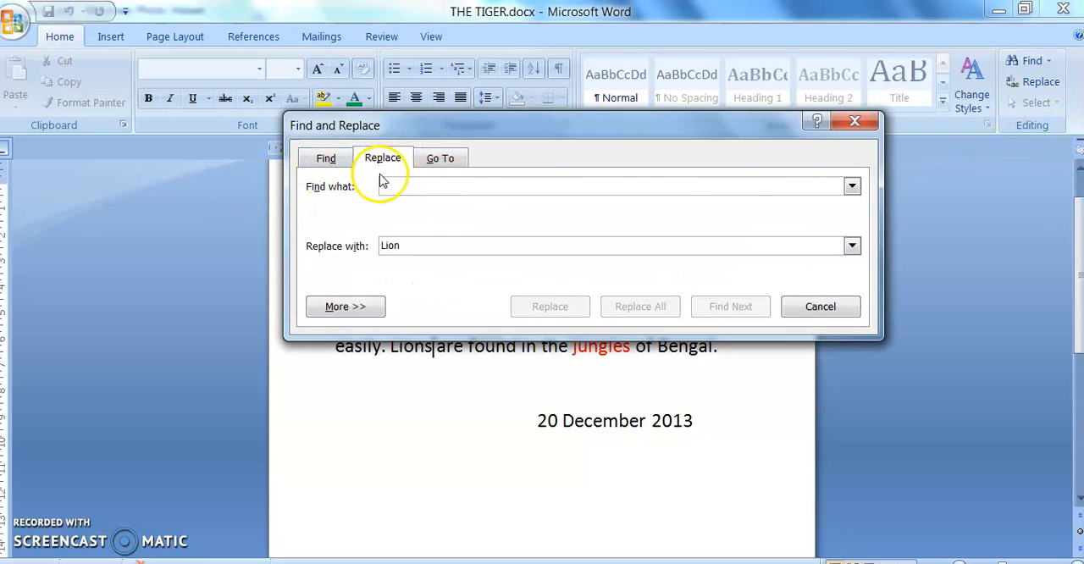
key("BackSpace")
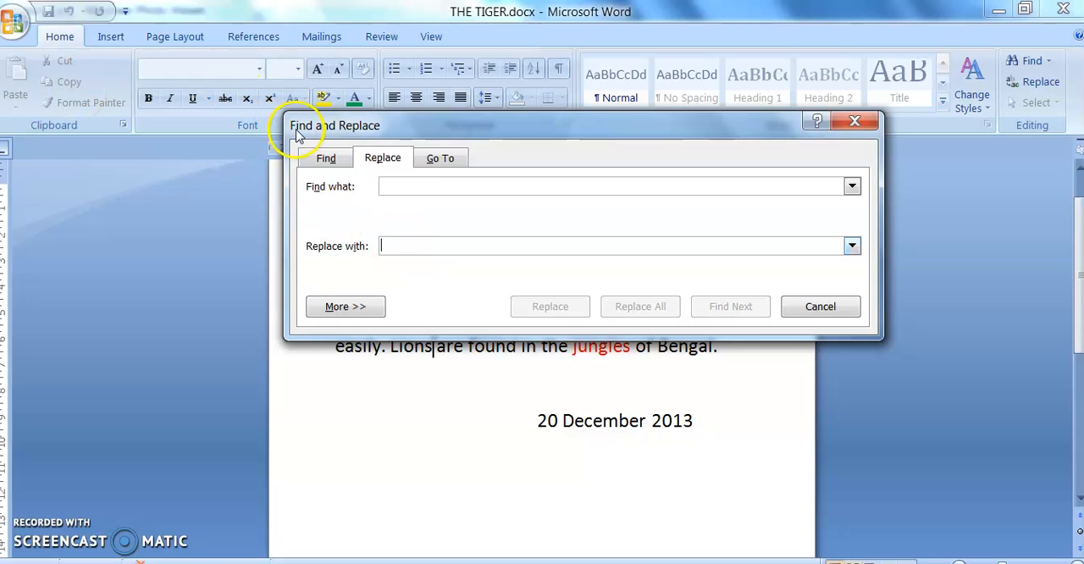
left_click(326, 160)
left_click(380, 160)
left_click(456, 161)
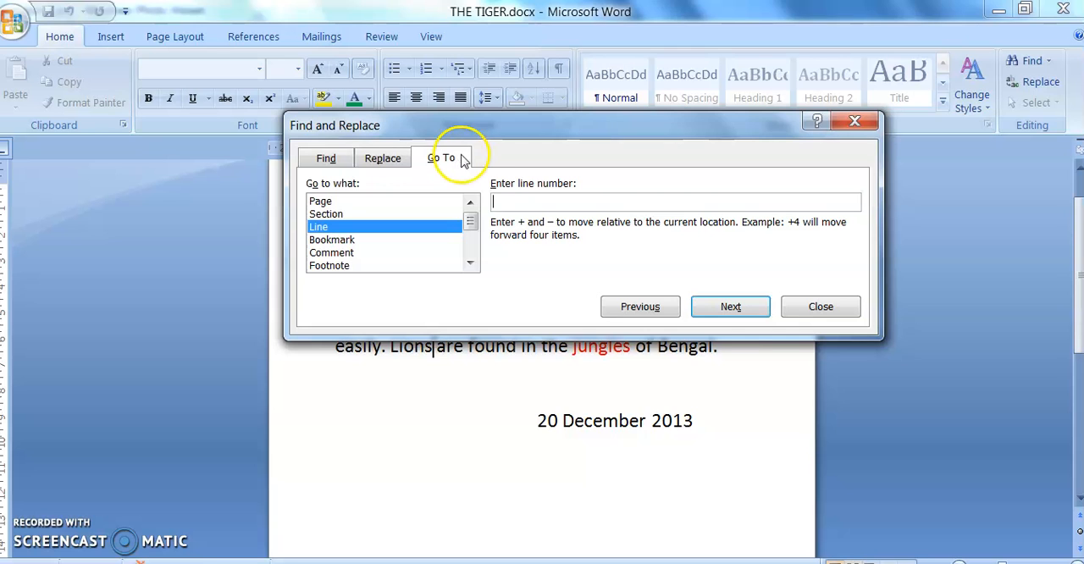
left_click(863, 121)
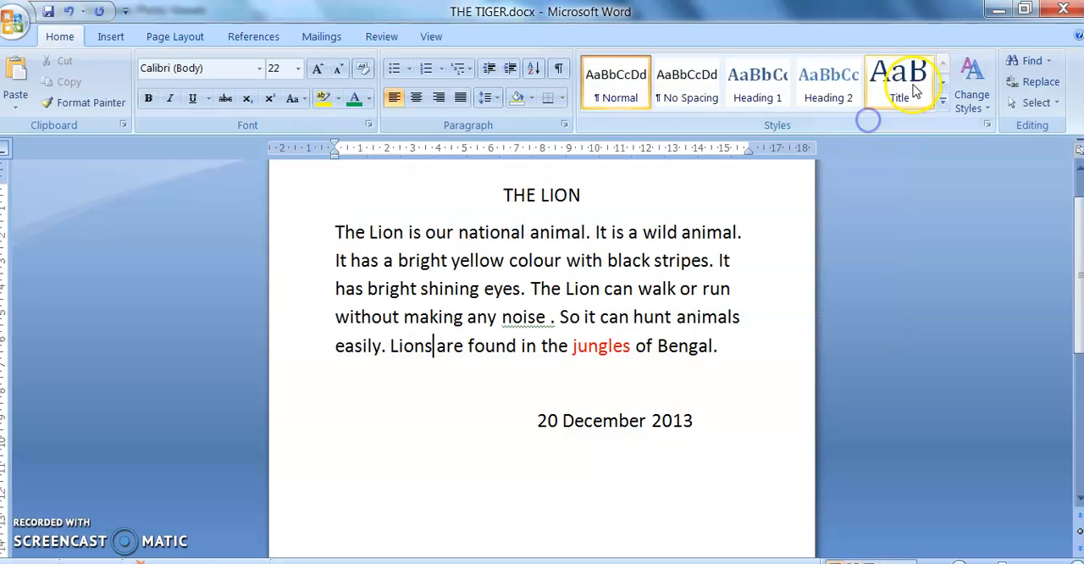
Step: Open Find and then Replace to review the "tiger" and "Lion" entries, closing the dialog after each
left_click(1037, 61)
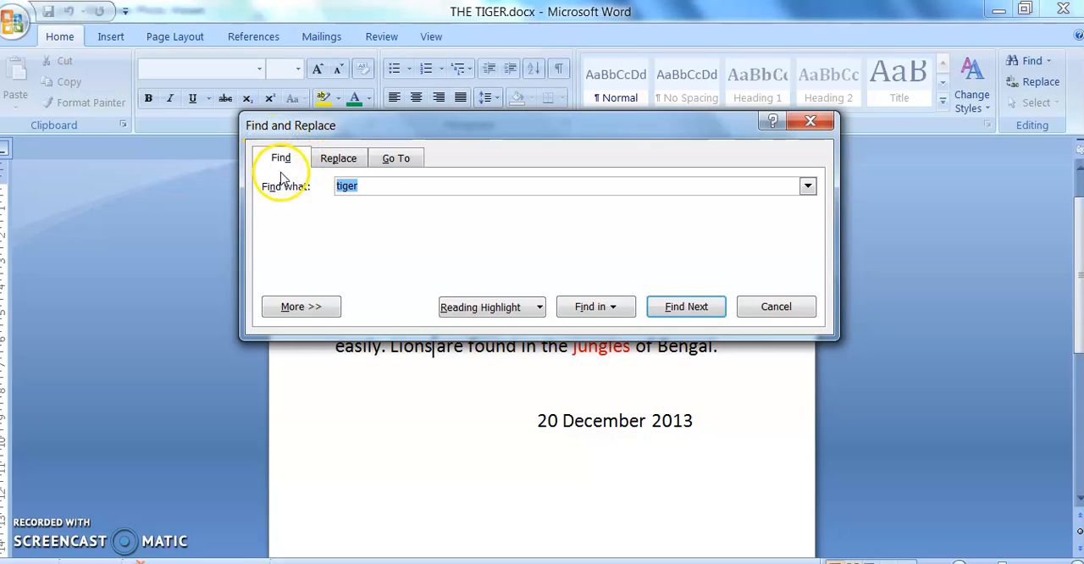
left_click(396, 185)
left_click_drag(397, 185, 327, 179)
left_click(815, 121)
left_click(1029, 83)
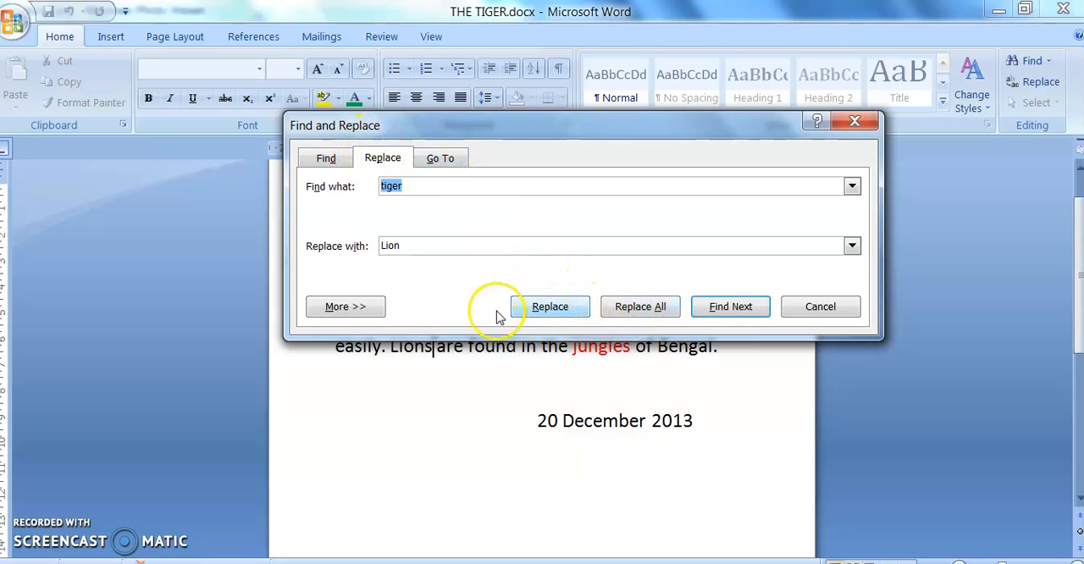
left_click(409, 245)
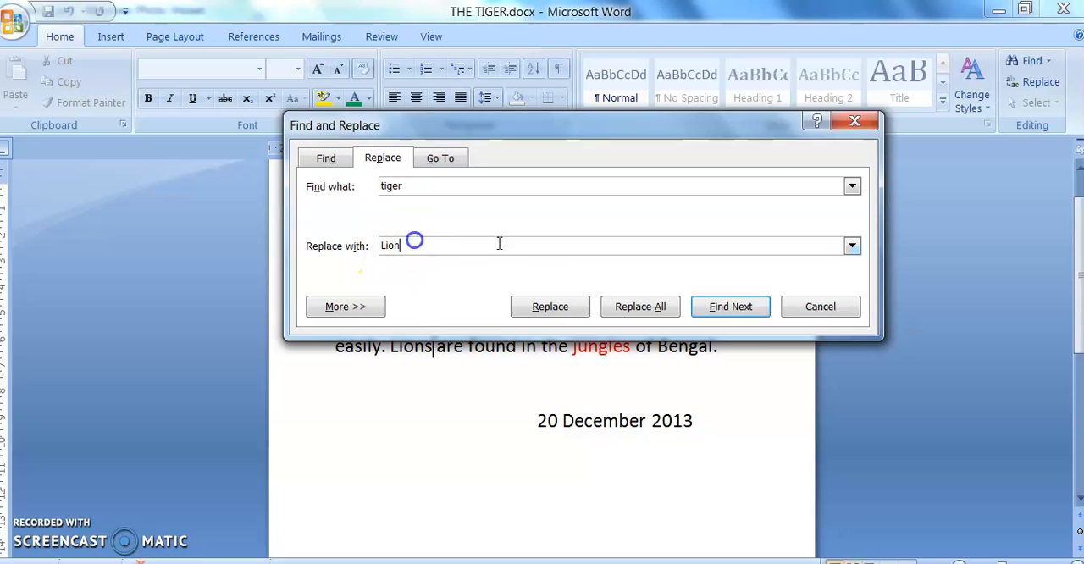
left_click(855, 124)
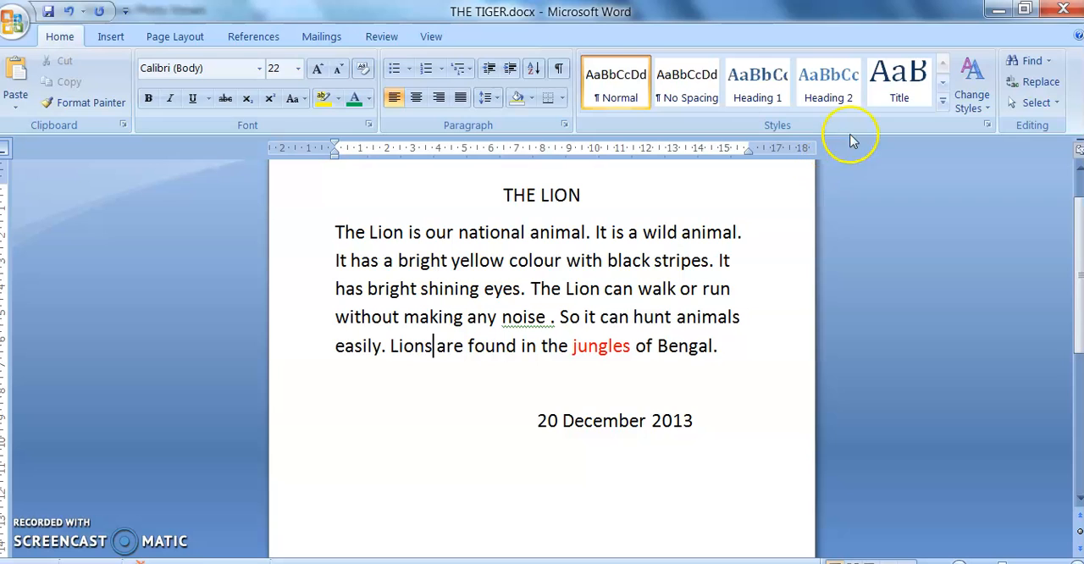
Step: Reopen the Find options and the Replace options once more to compare them, and close the dialog
left_click(1033, 65)
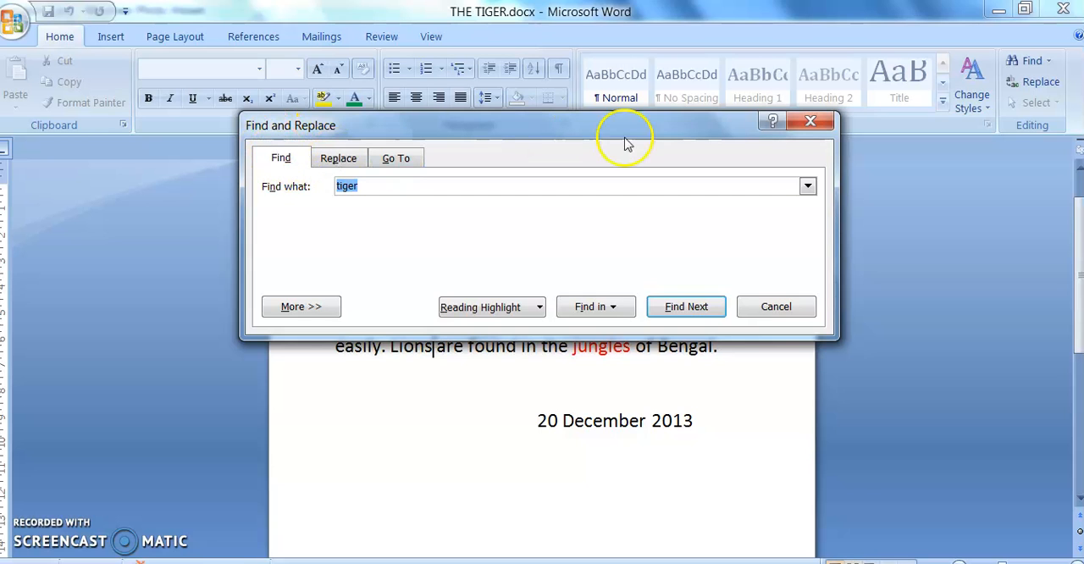
left_click(807, 124)
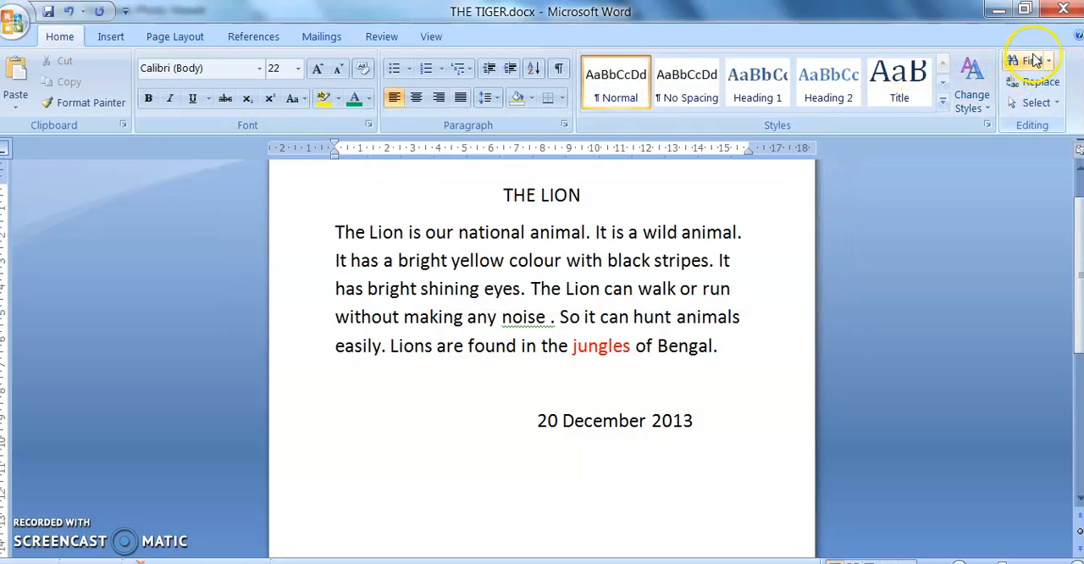
left_click(1031, 61)
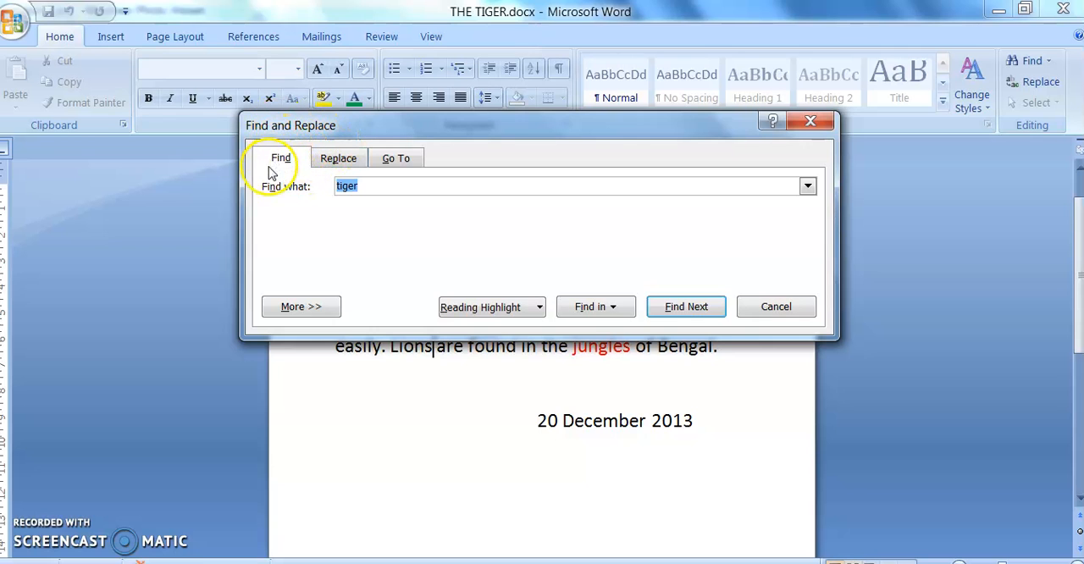
left_click(810, 121)
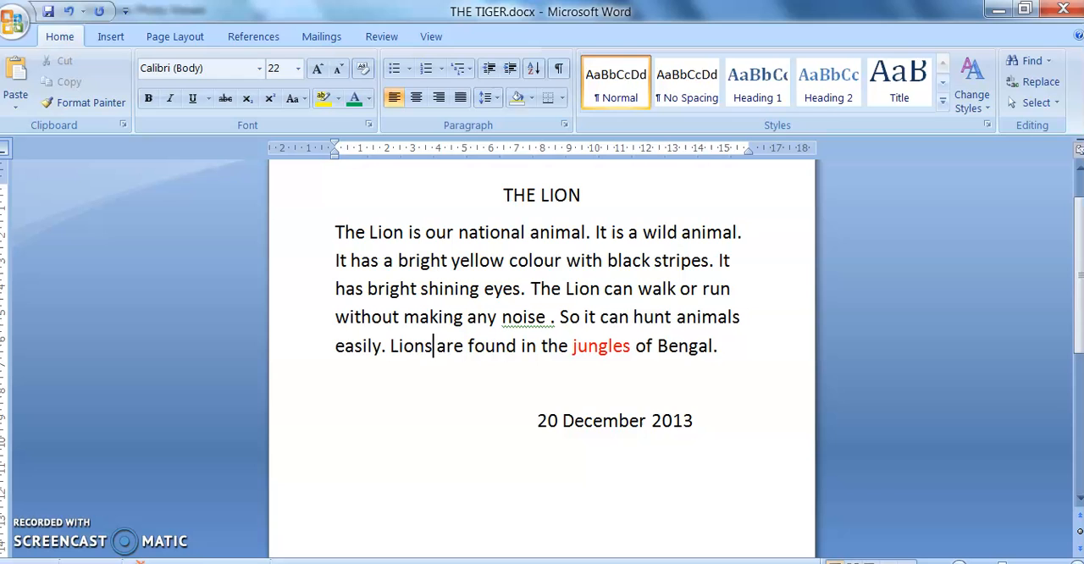
left_click(1041, 82)
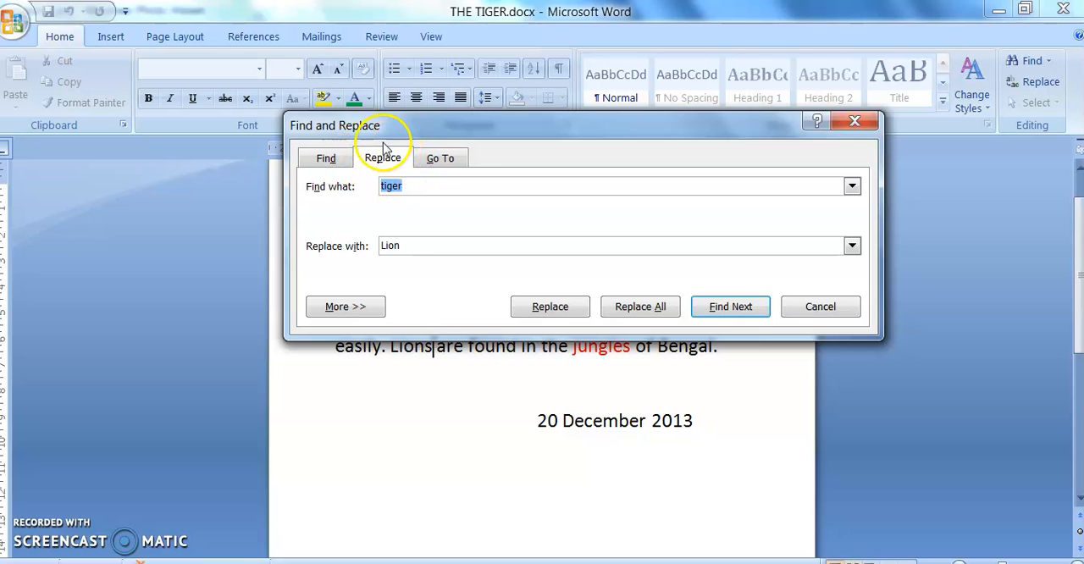
left_click(363, 167)
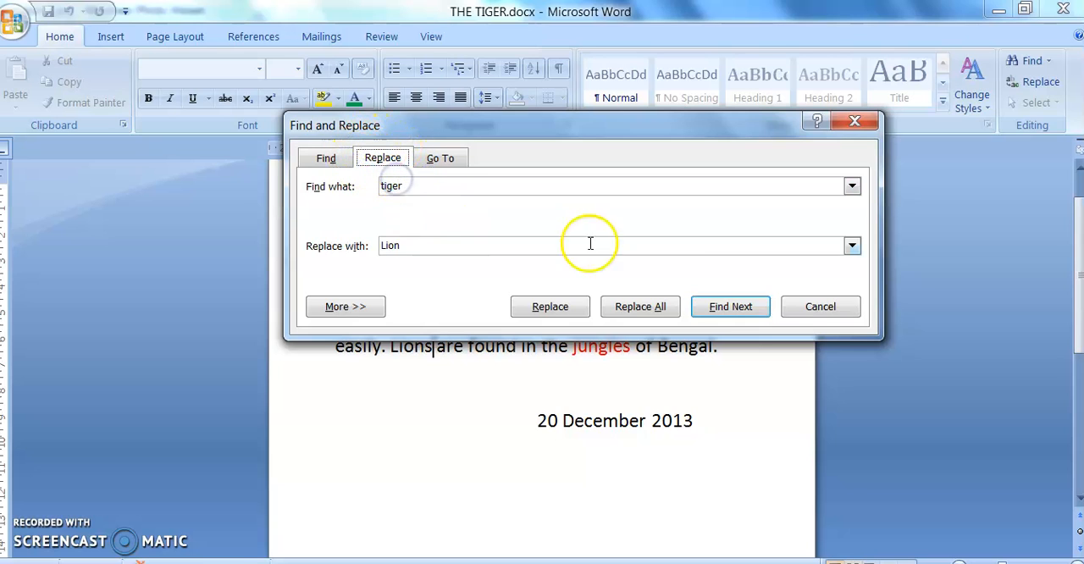
left_click(870, 125)
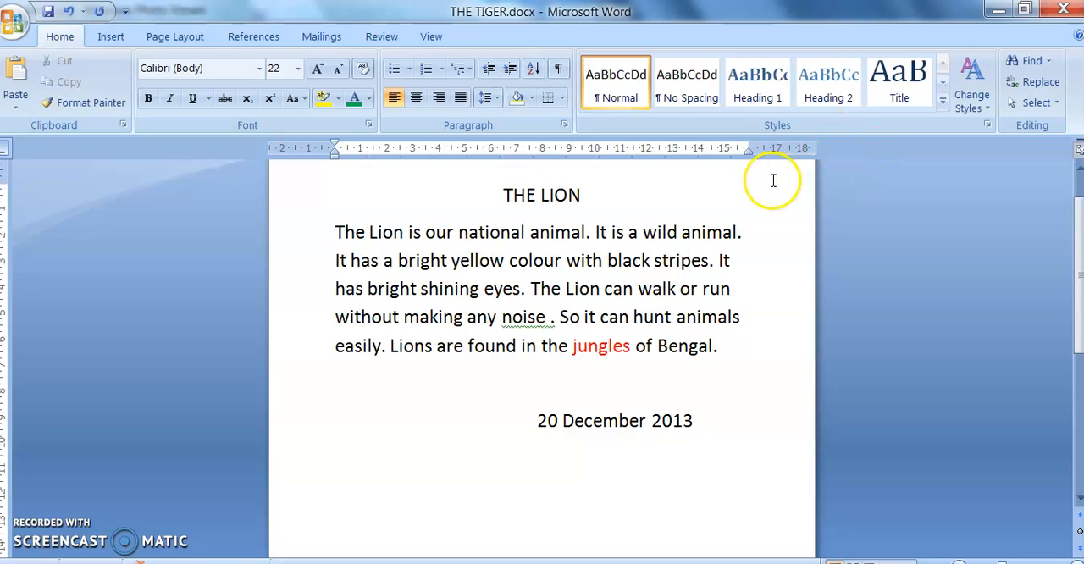
Step: Examine the Go To options of Find and Replace with Line as the target, and close the dialog
scroll(762, 190, "down", 5)
scroll(595, 407, "up", 5)
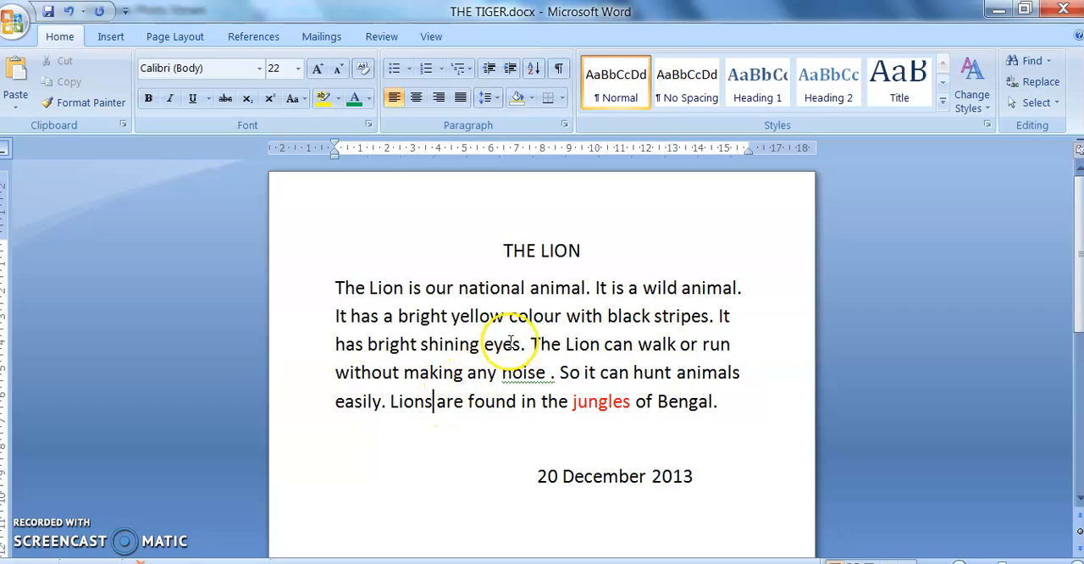
left_click(1035, 81)
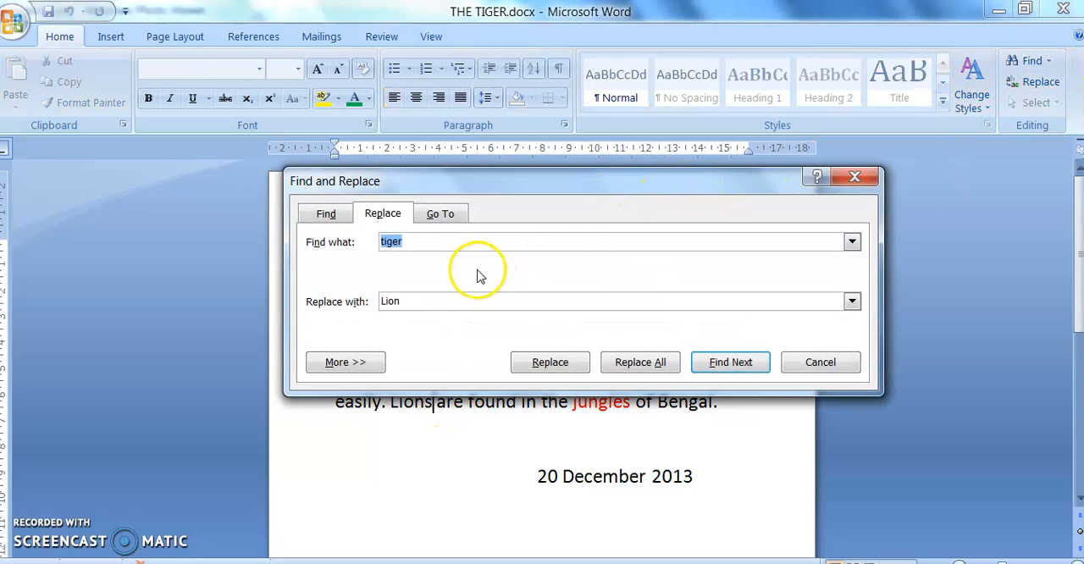
left_click(443, 217)
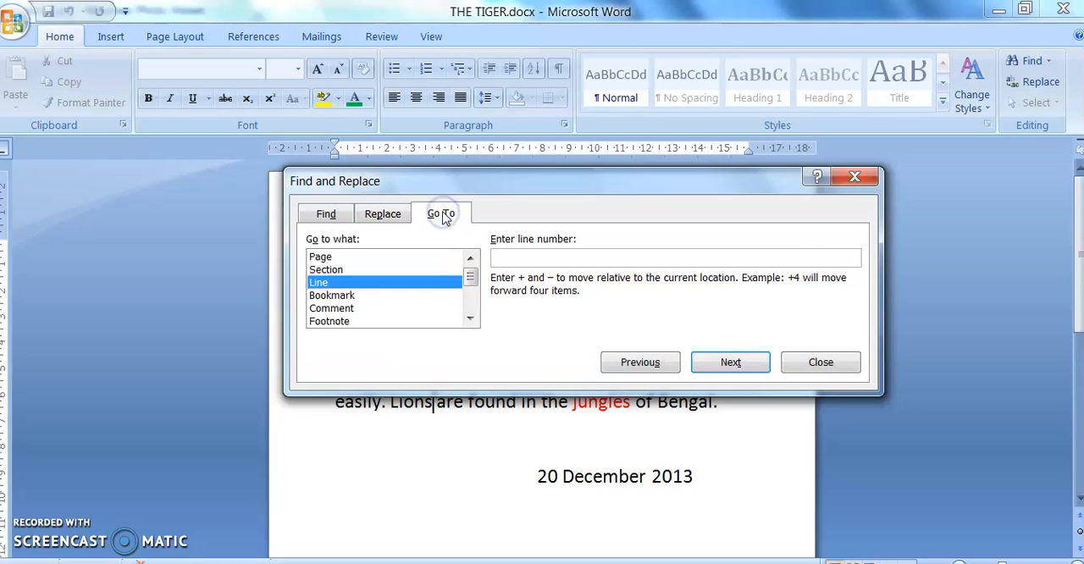
left_click(331, 283)
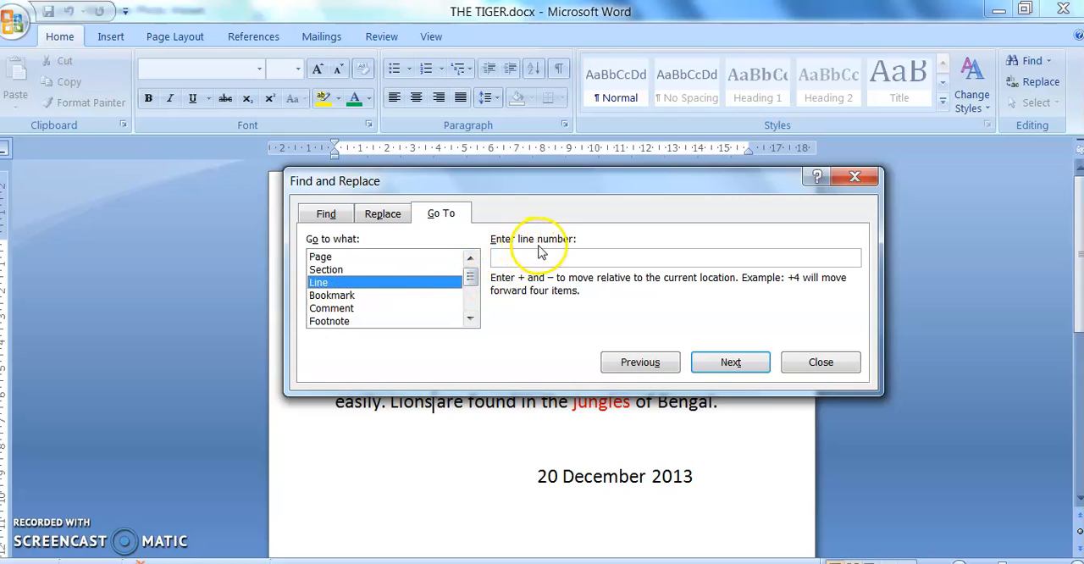
left_click(498, 290)
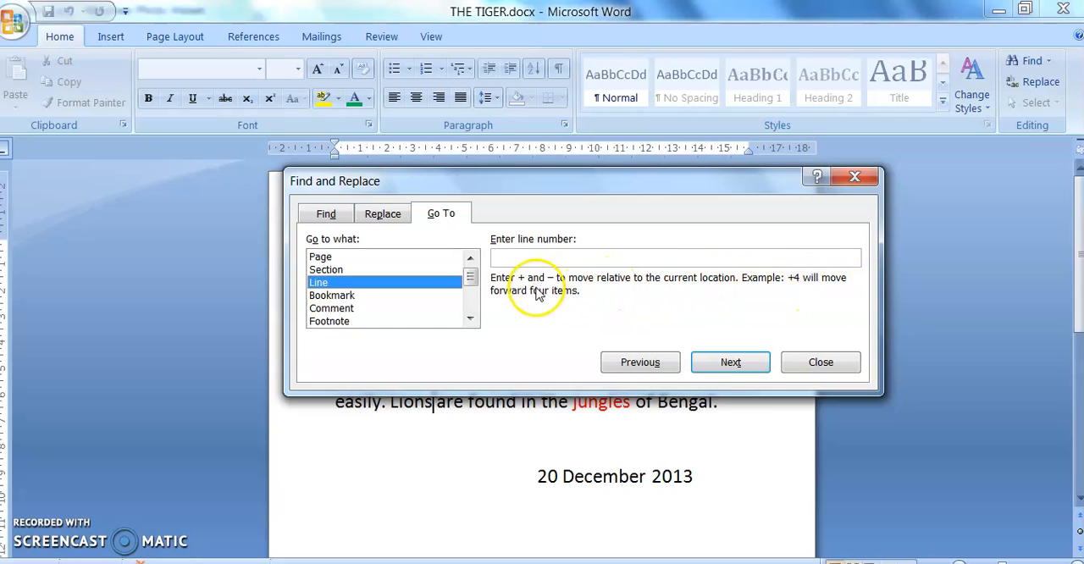
left_click(815, 361)
Step: Move the cursor from the title through the paragraph, highlight "any noise", and leave the cursor in the word "noise"
left_click(500, 249)
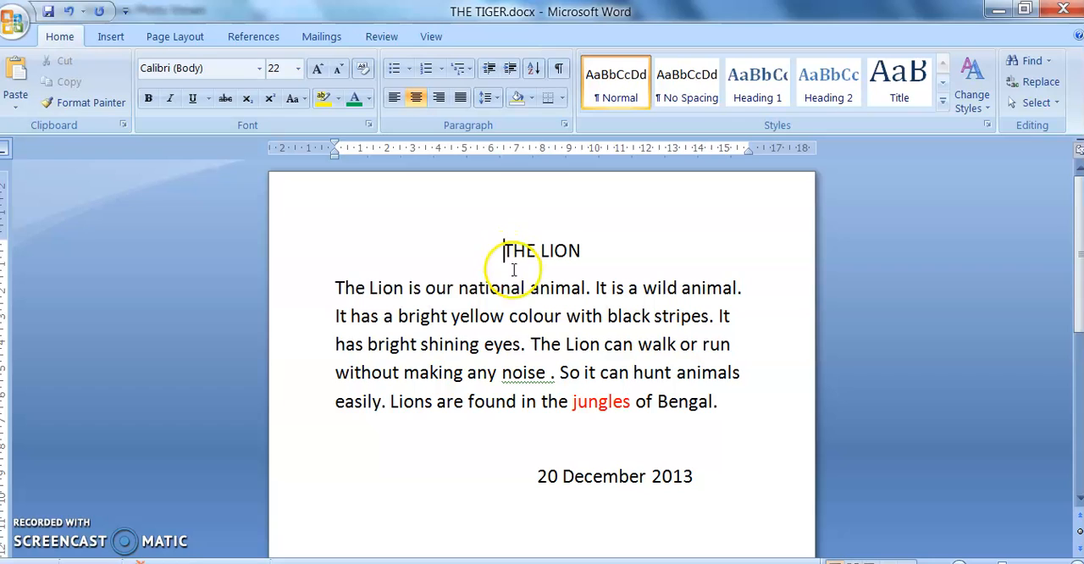
left_click(522, 285)
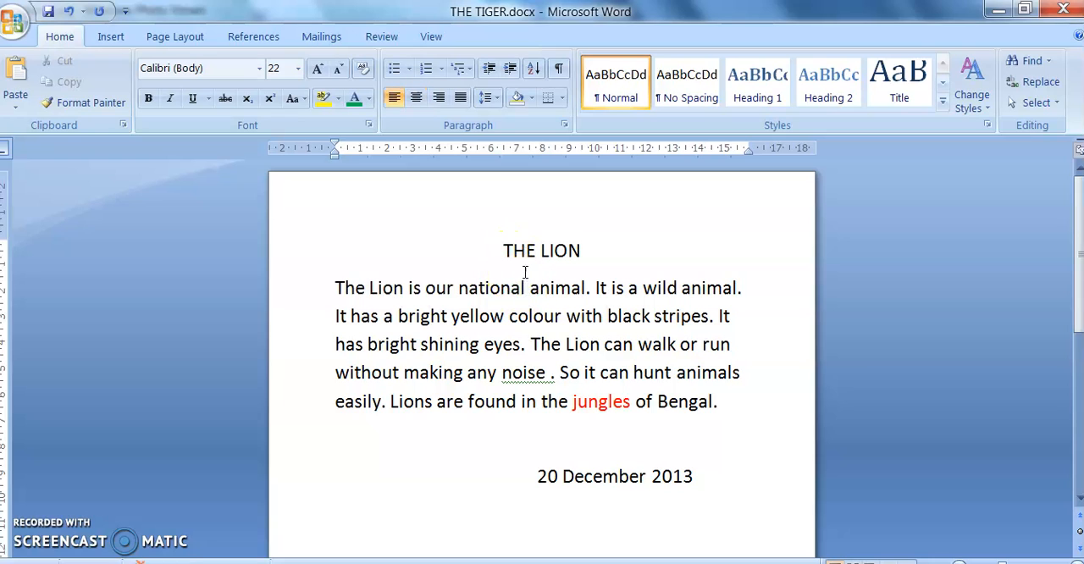
left_click(517, 290)
left_click(508, 346)
left_click(512, 371)
left_click_drag(468, 373, 540, 373)
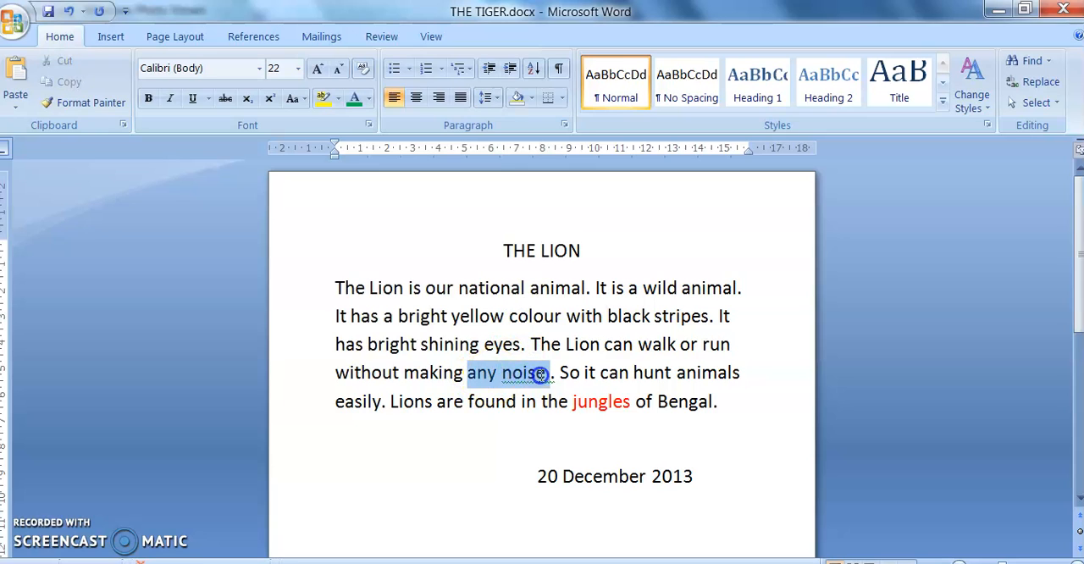
left_click(538, 373)
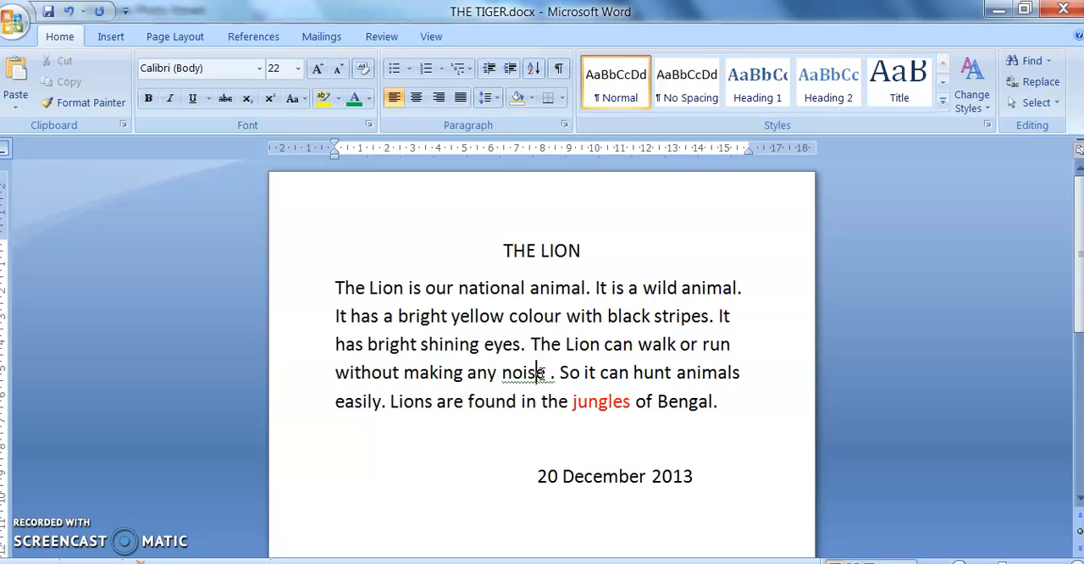
Step: Use Go To with Line and the value +5 to jump five lines forward from "noise", and close the dialog
left_click(1032, 83)
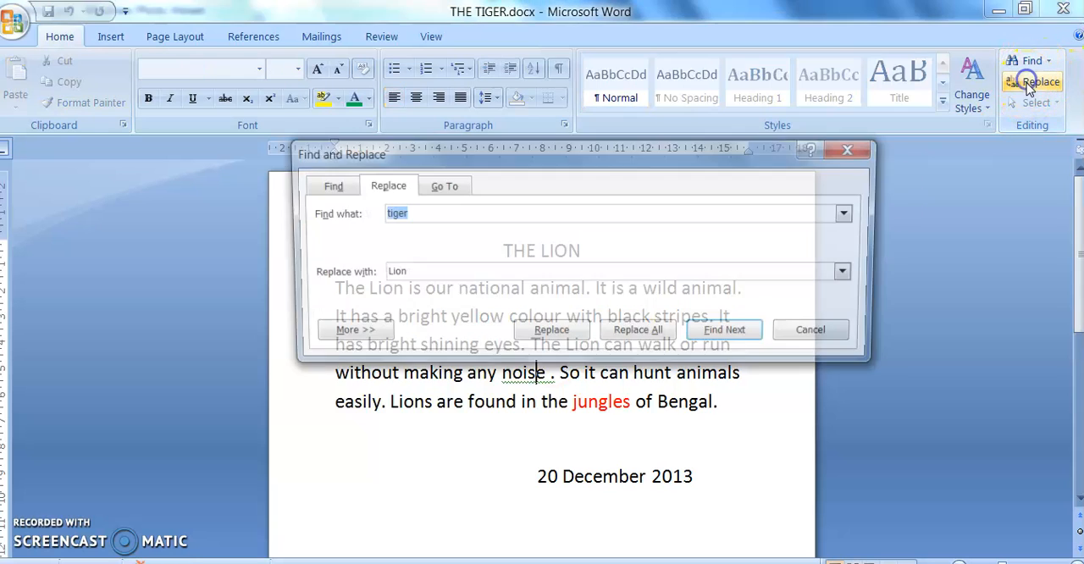
left_click(439, 183)
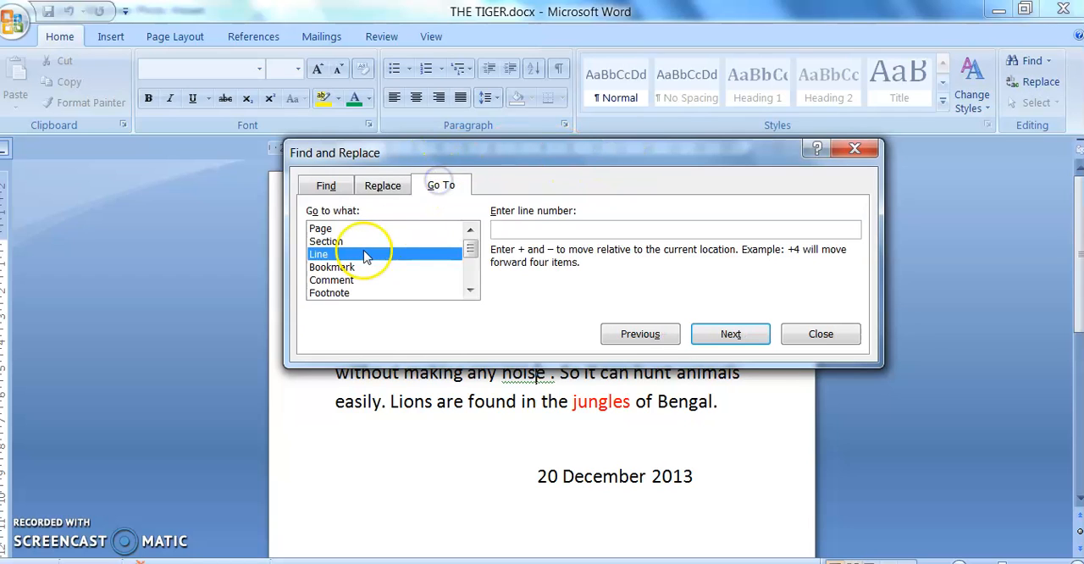
left_click(520, 231)
type("+")
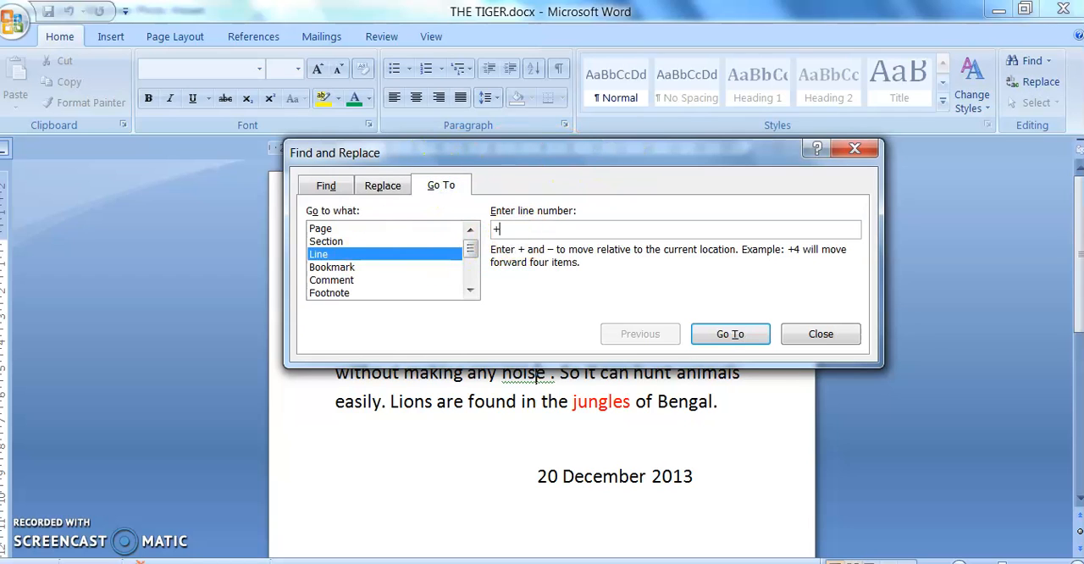
type("5")
left_click_drag(624, 155, 606, 34)
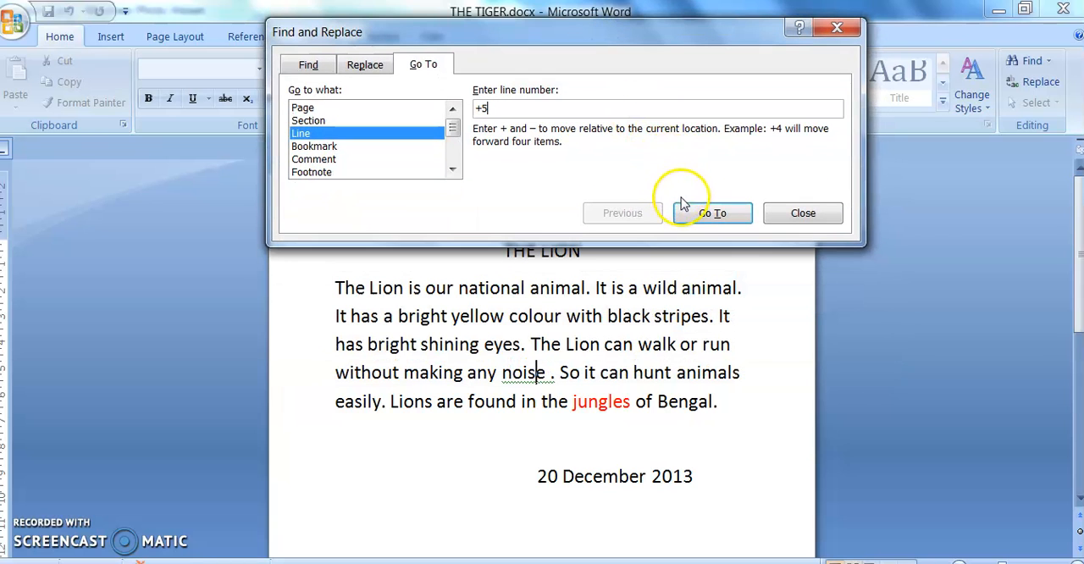
left_click(702, 214)
left_click_drag(634, 42, 553, 295)
left_click(903, 310)
scroll(610, 251, "up", 3)
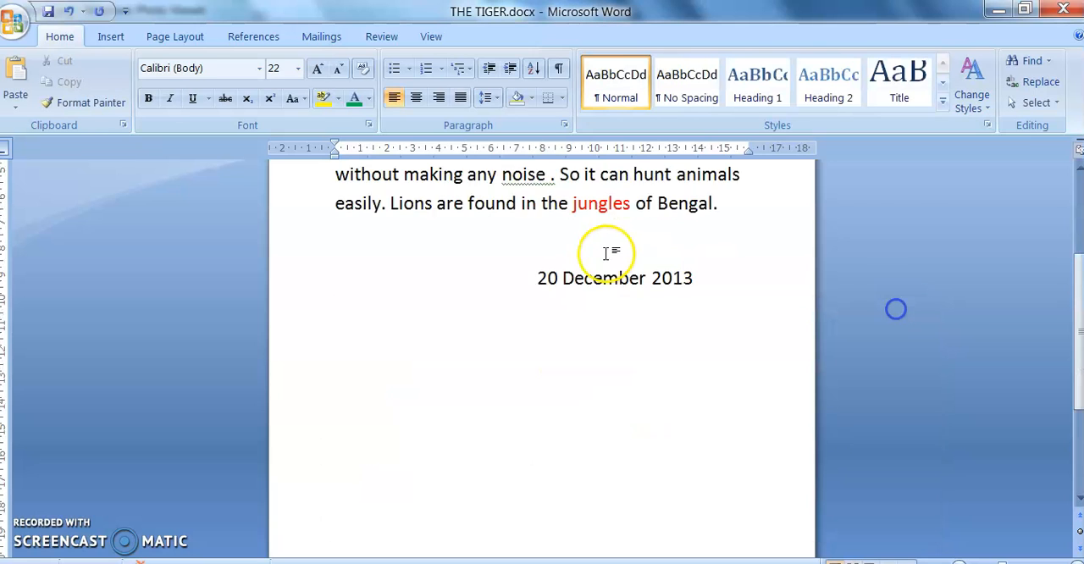
Step: Examine the lines of the document by placing the cursor in the date, the paragraph lines and the title
left_click(540, 420)
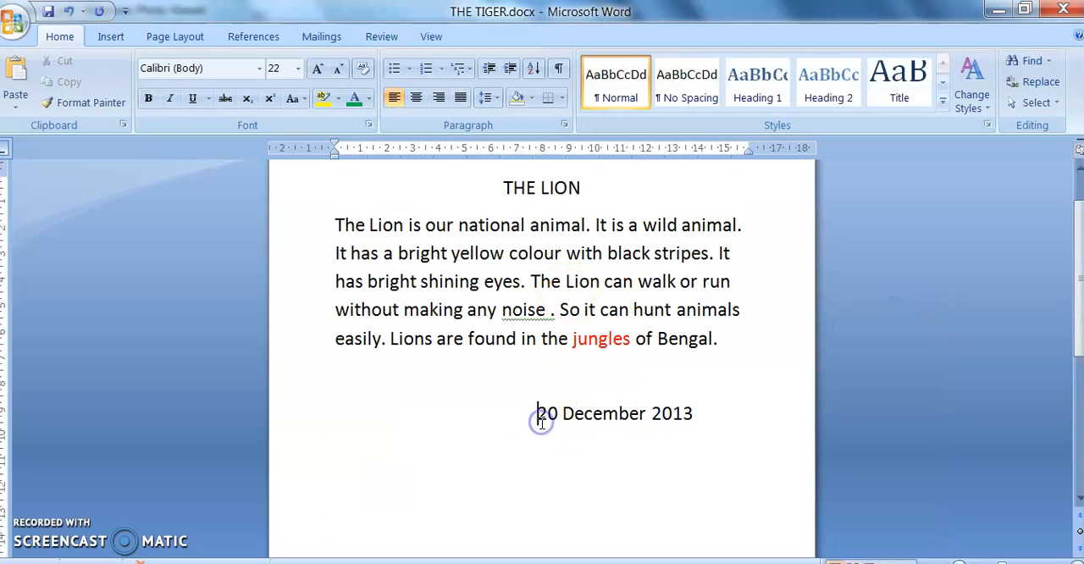
left_click(372, 261)
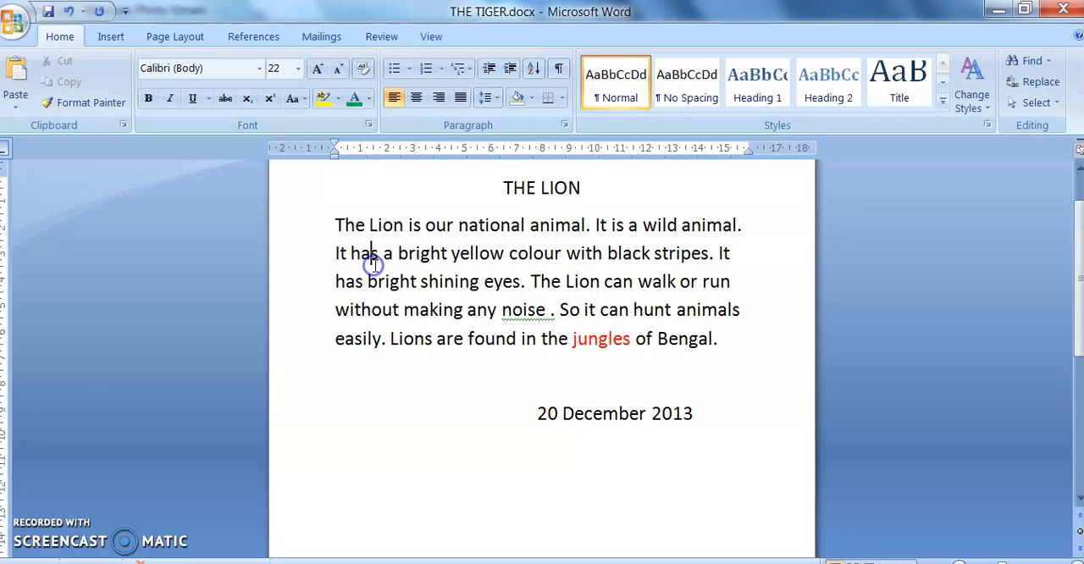
left_click(339, 227)
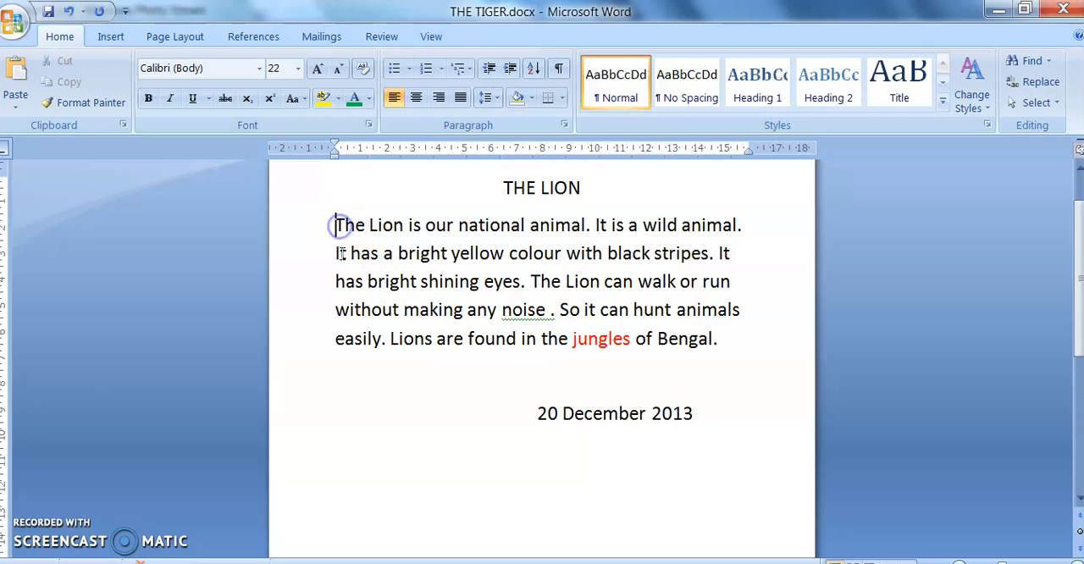
left_click(336, 249)
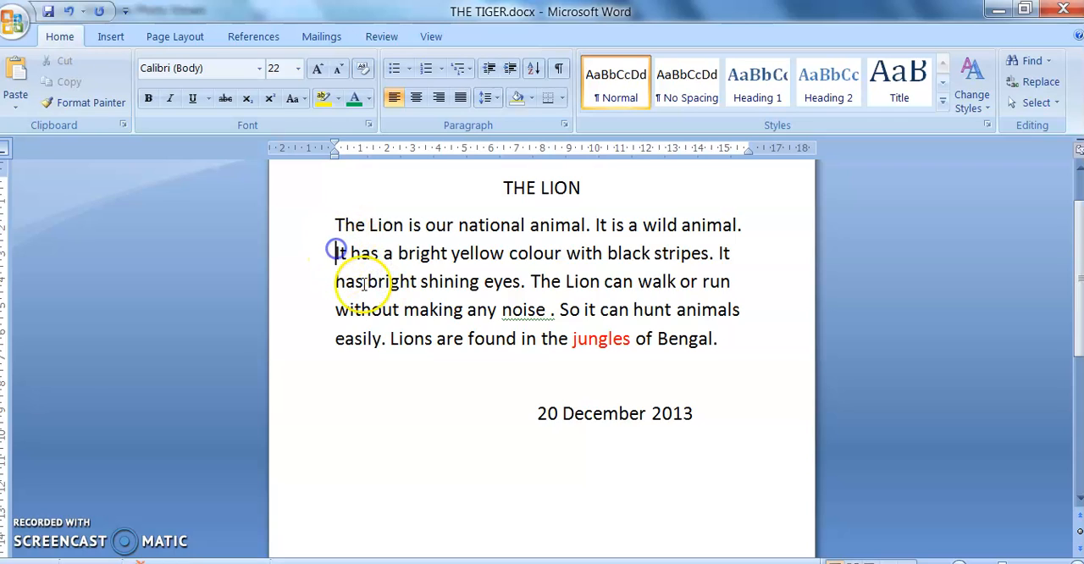
left_click(362, 308)
left_click(537, 417)
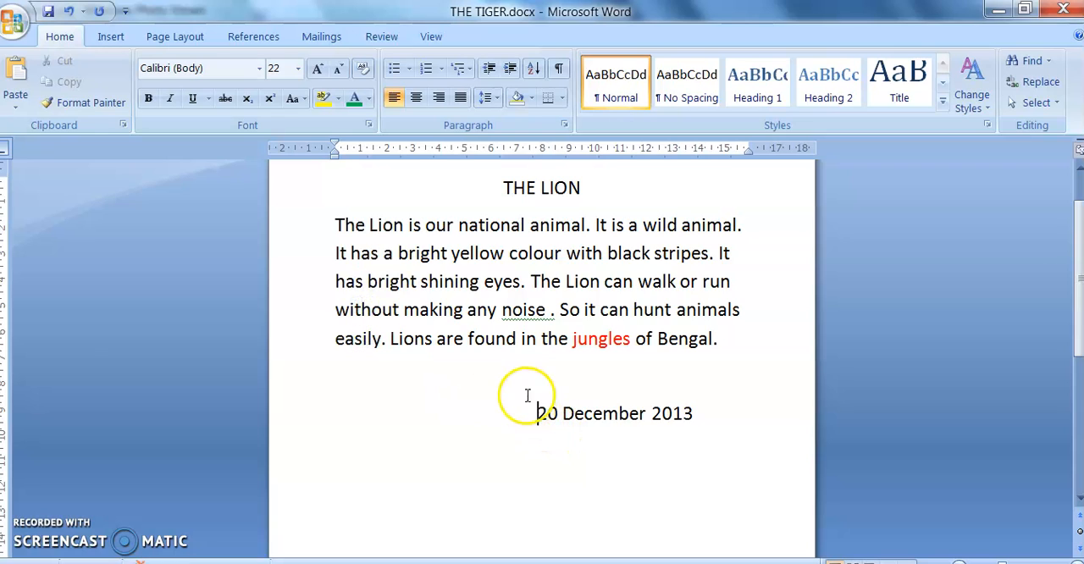
left_click(505, 184)
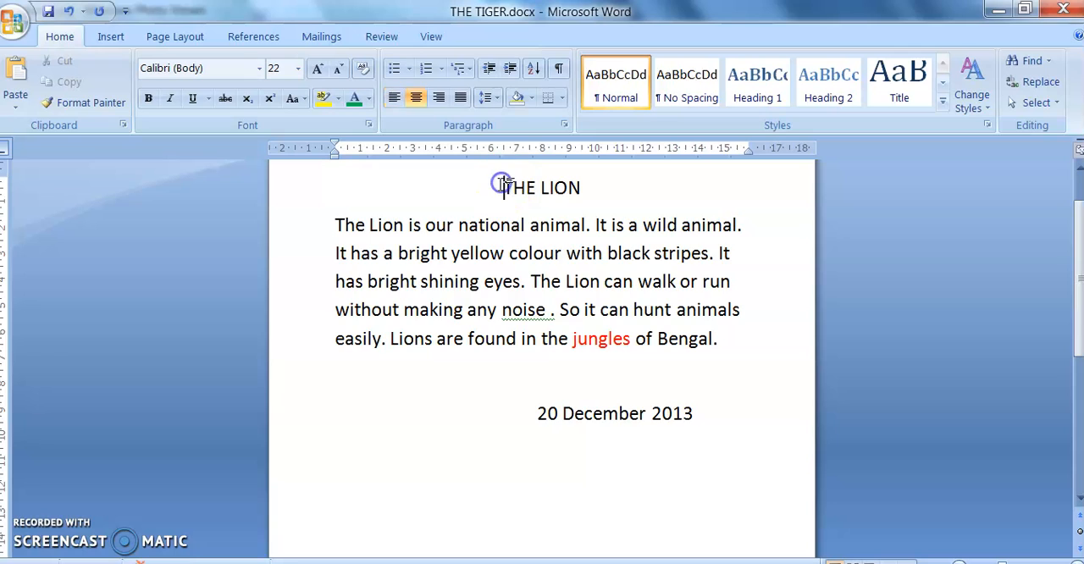
left_click(491, 223)
left_click(499, 310)
Step: Place the cursor at the start of the title and use Go To with Line and +4 to jump four lines forward
left_click(497, 181)
left_click(1041, 82)
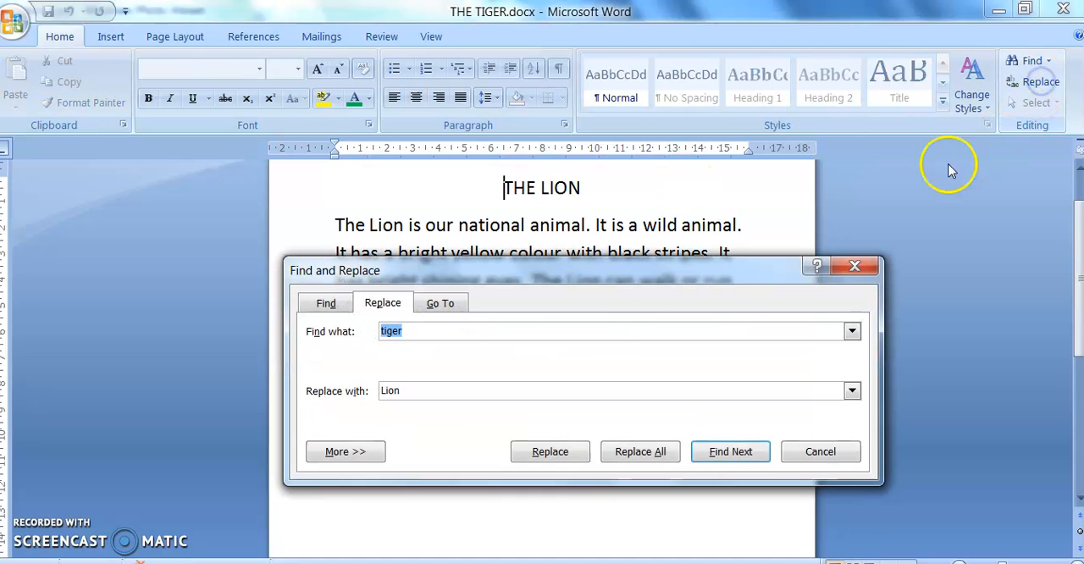
left_click(441, 302)
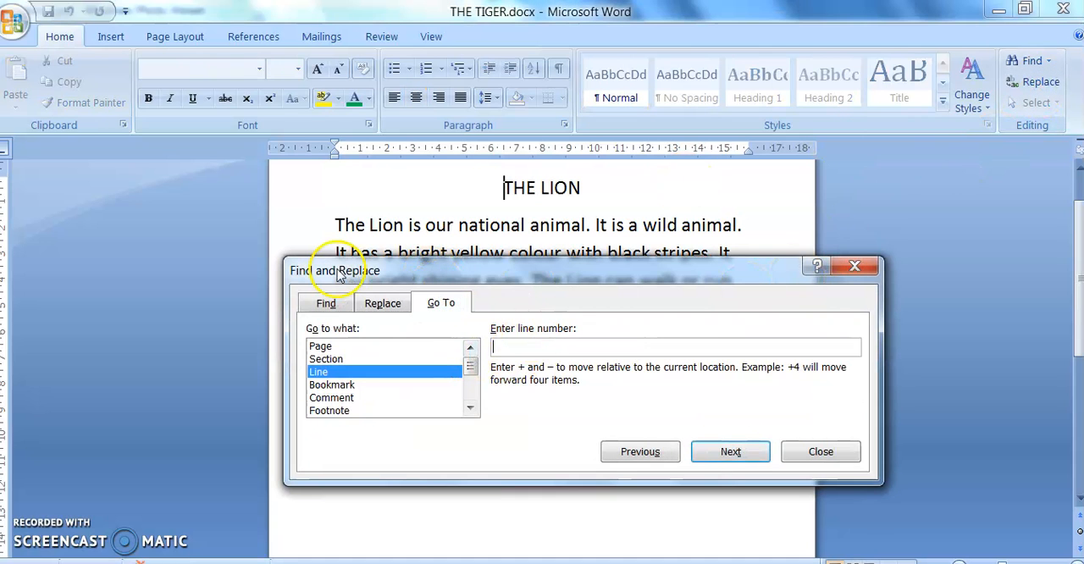
type("+4")
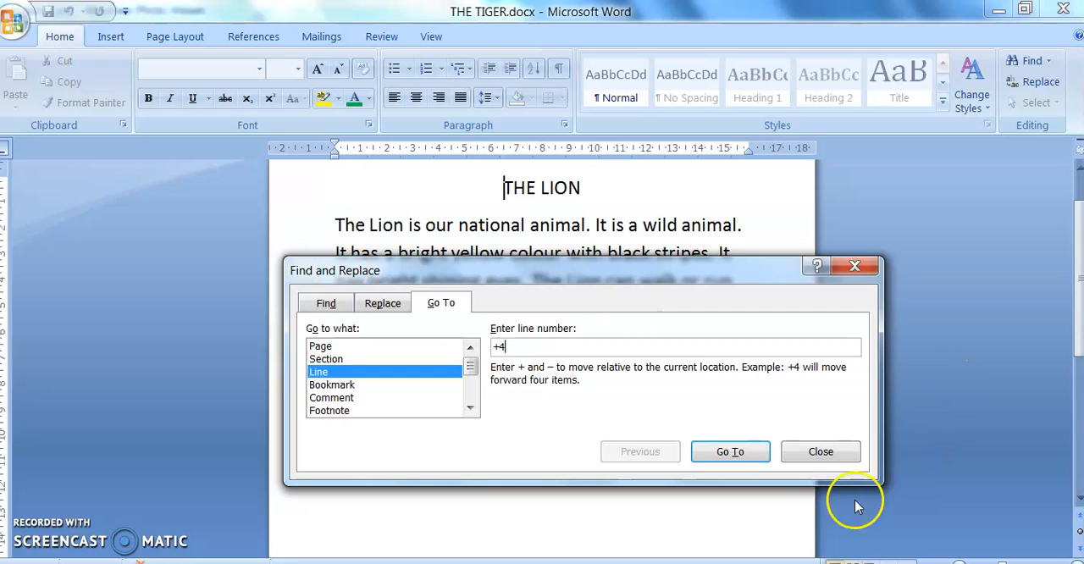
left_click(741, 449)
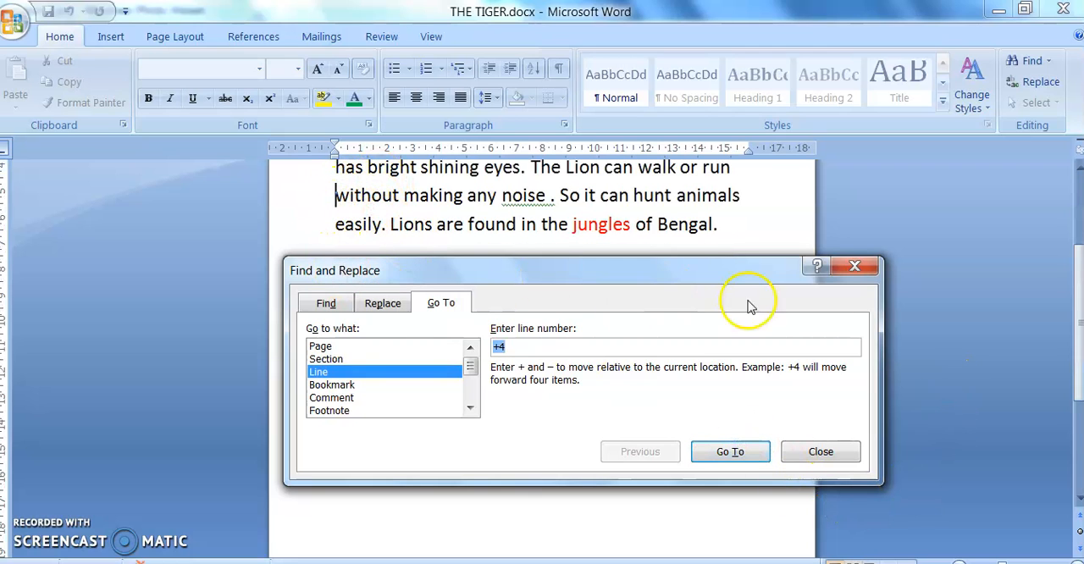
Step: Close the Find and Replace dialog and return to the title at the beginning of the document
left_click(856, 269)
scroll(559, 260, "up", 2)
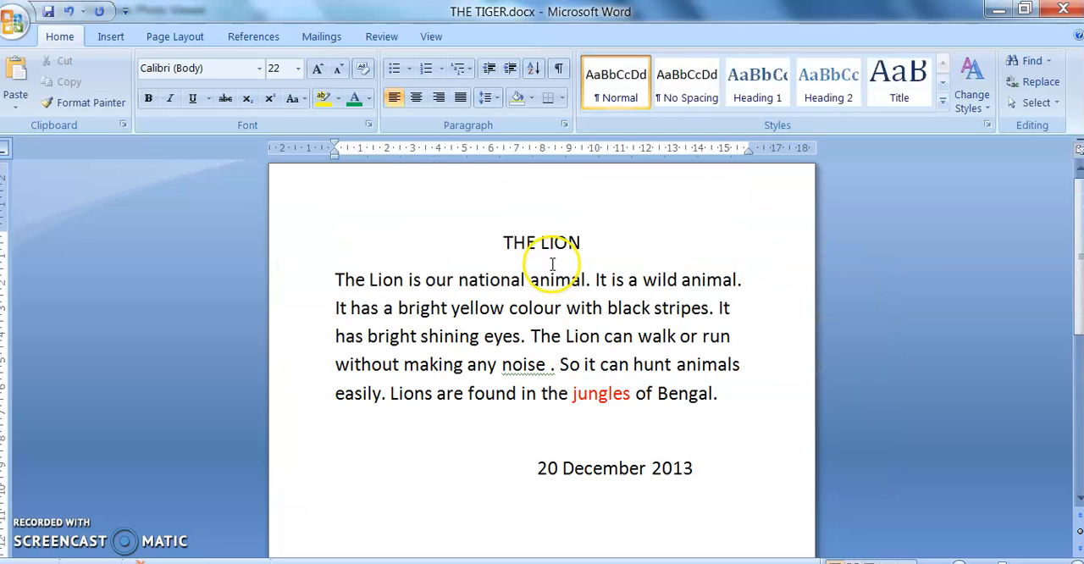
scroll(553, 264, "up", 1)
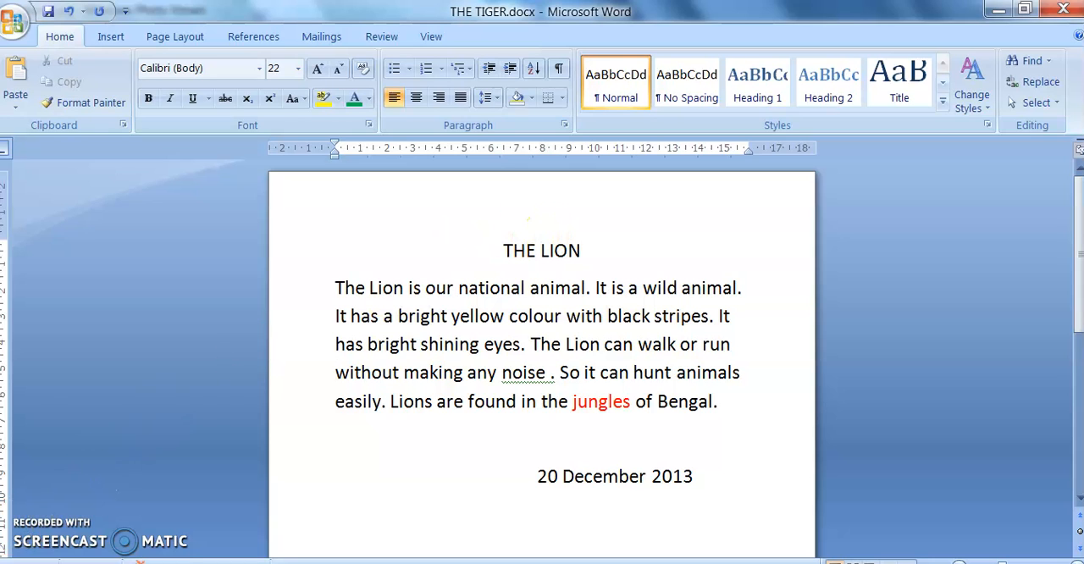
left_click(26, 559)
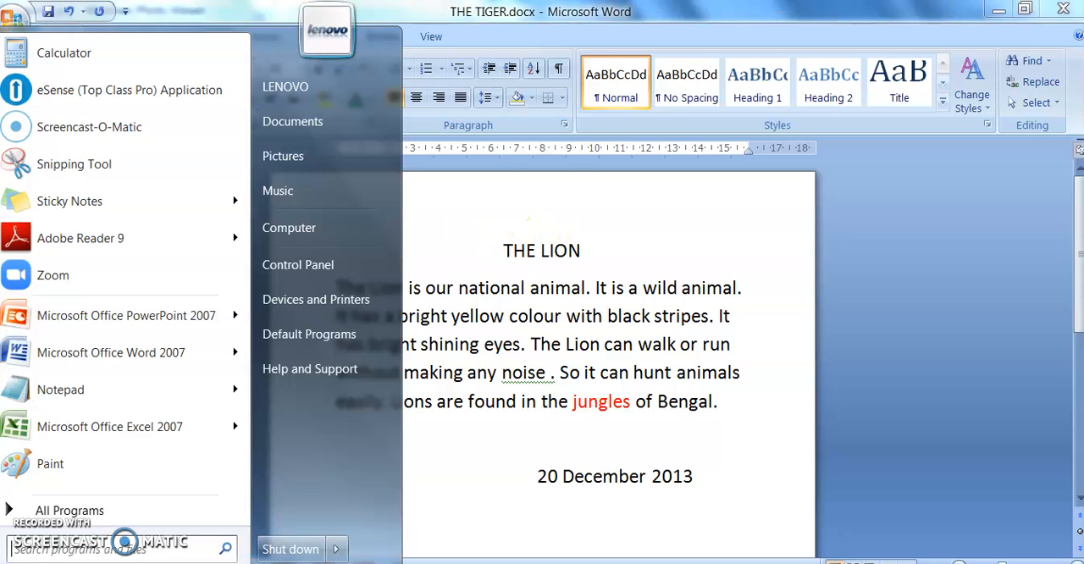
left_click(513, 488)
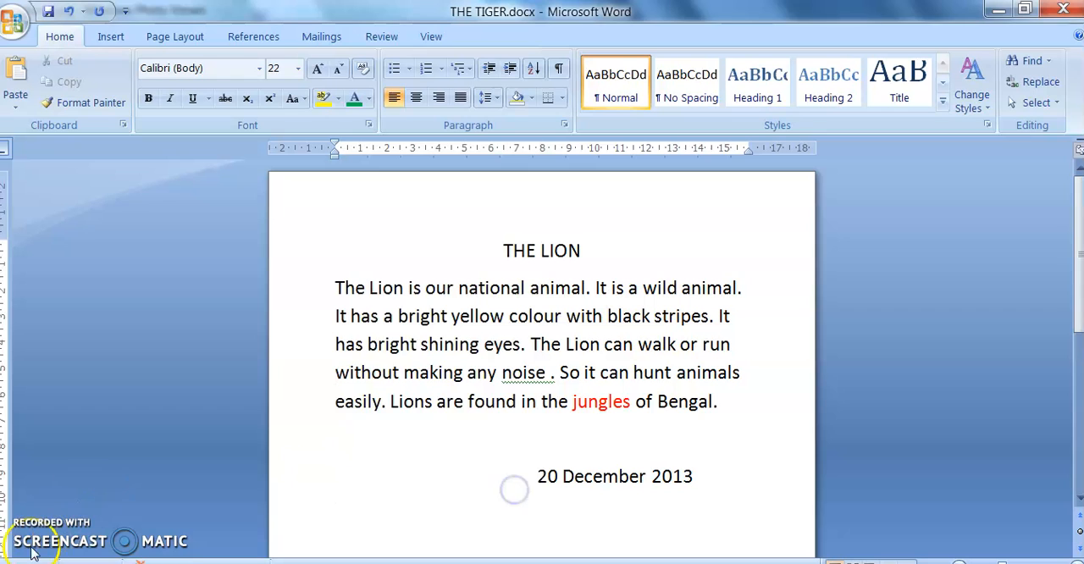
key("ctrl+g")
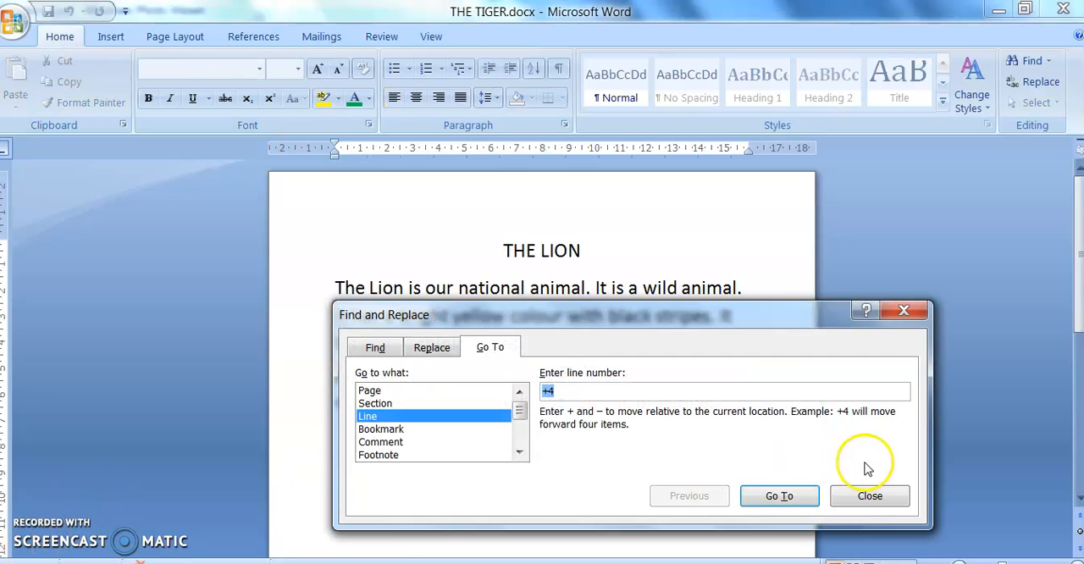
left_click(872, 494)
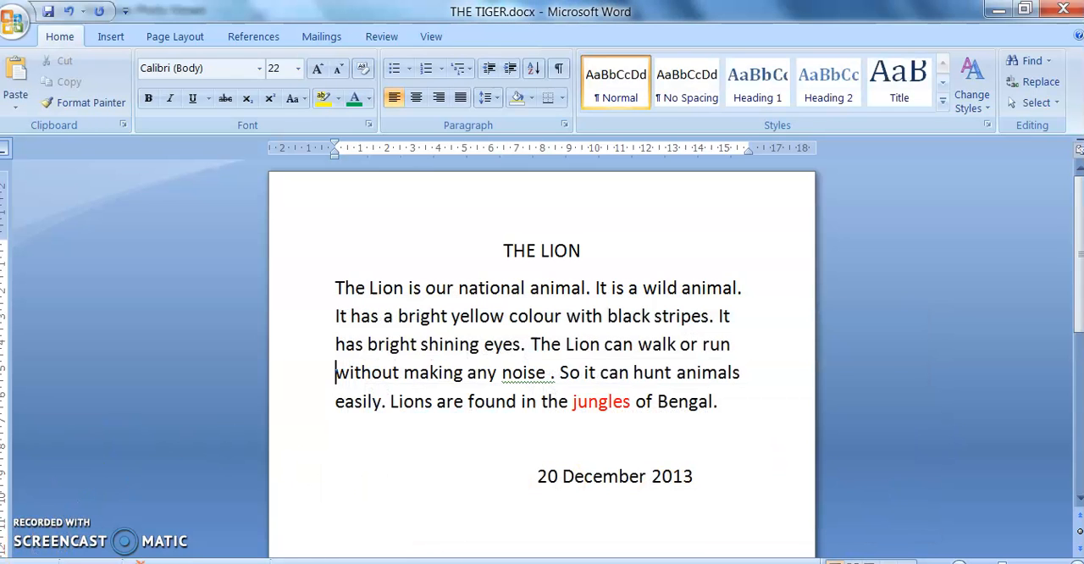